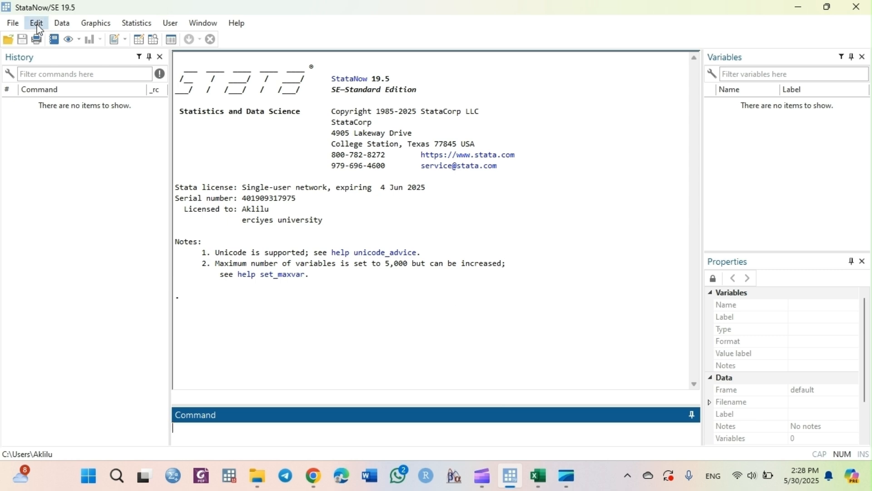
Open the Stata dataset "Social media use and mental health" from the Desktop's Dataset sets folder and clear it from memory.
{"action": "left_click", "coordinate": [18, 26]}
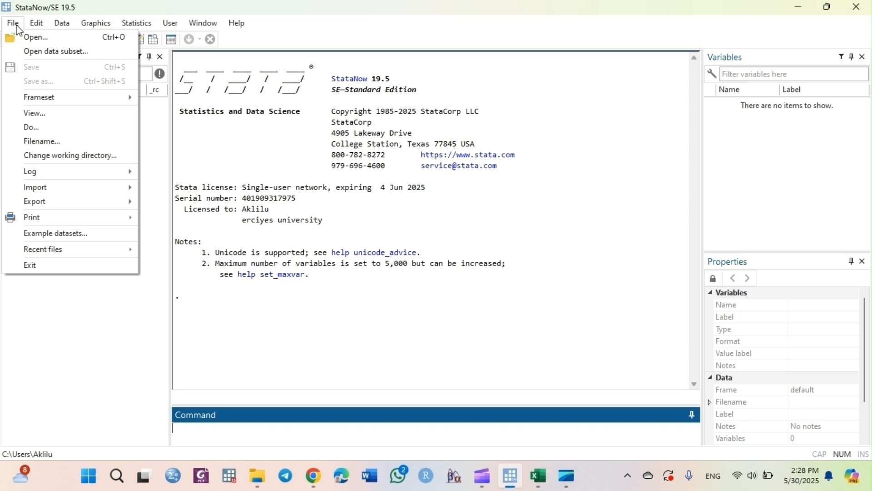
{"action": "left_click", "coordinate": [29, 37]}
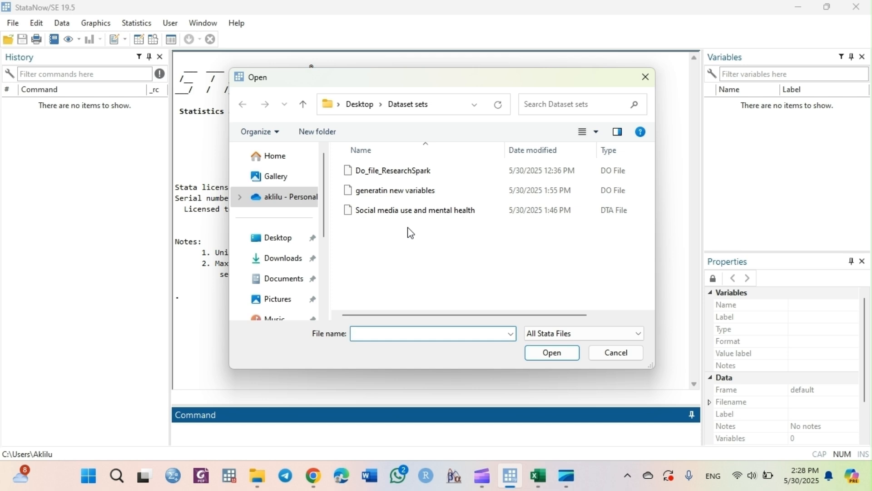
{"action": "left_click", "coordinate": [292, 238]}
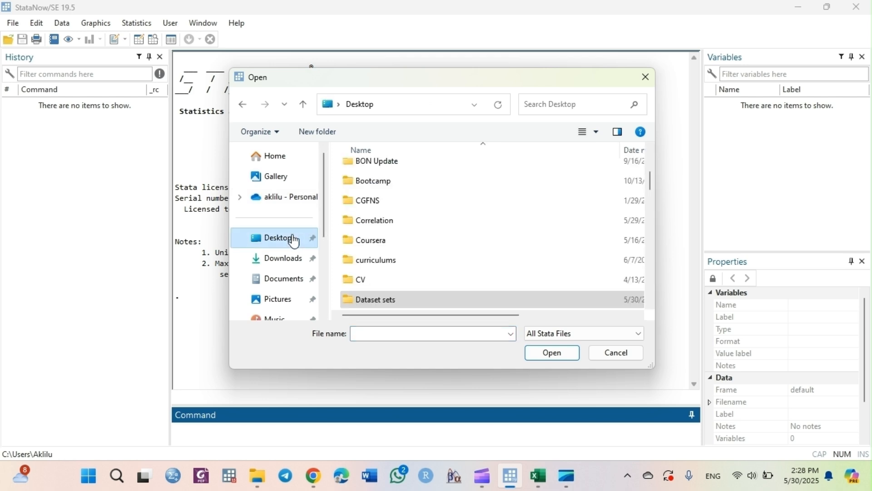
{"action": "double_click", "coordinate": [500, 301]}
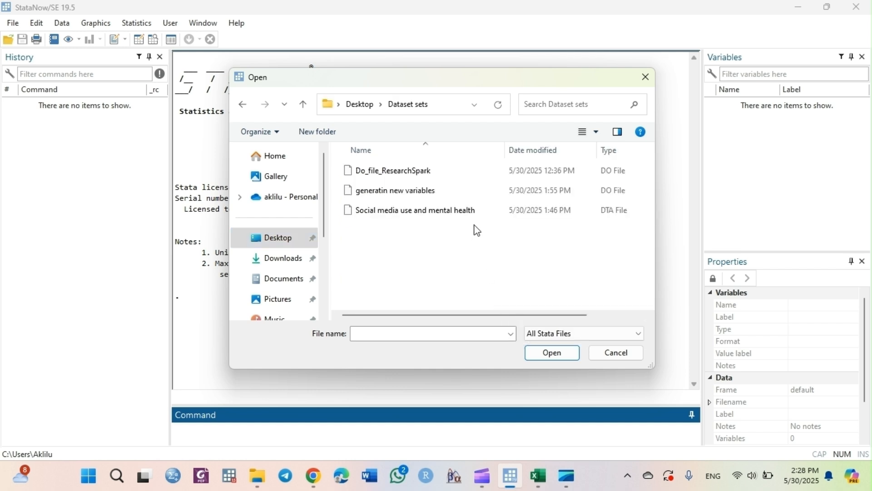
{"action": "left_click", "coordinate": [475, 214]}
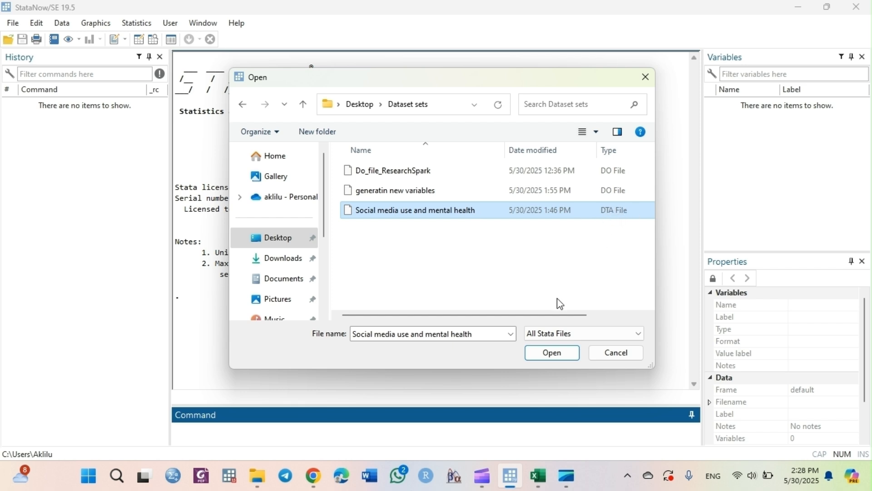
{"action": "left_click", "coordinate": [548, 353]}
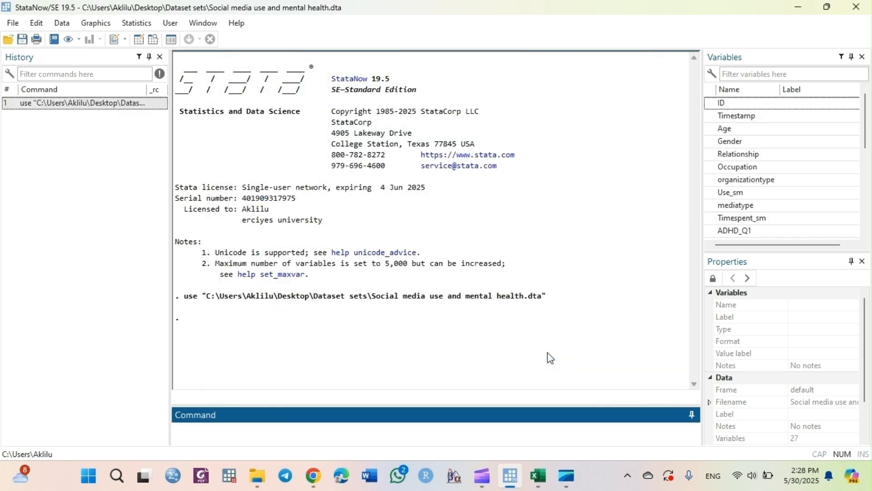
{"action": "type", "text": "clear"}
{"action": "key", "text": "Return"}
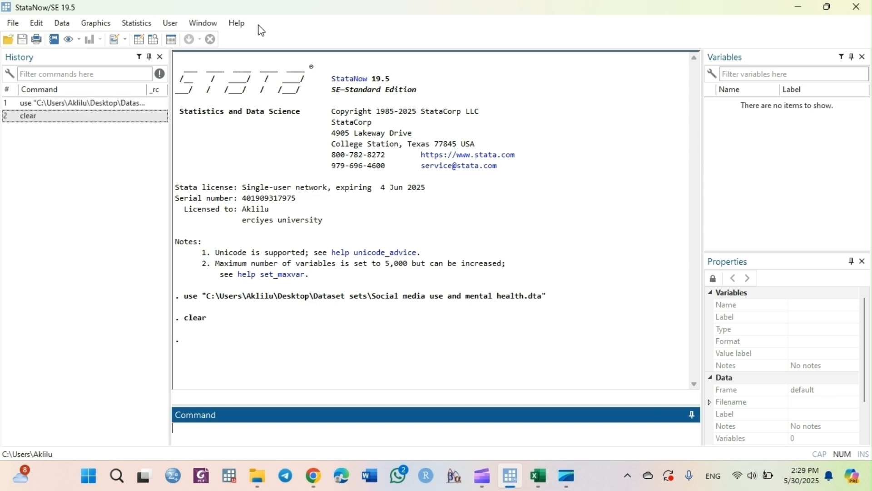
Import the SPSS file "Social media use and mental health.sav" from the Desktop's Dataset sets folder with all its variables.
{"action": "left_click", "coordinate": [17, 24]}
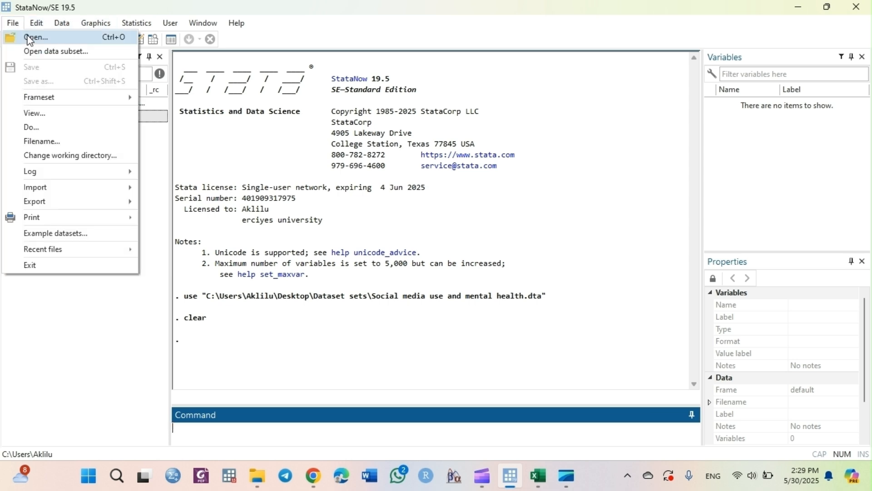
{"action": "mouse_move", "coordinate": [127, 188]}
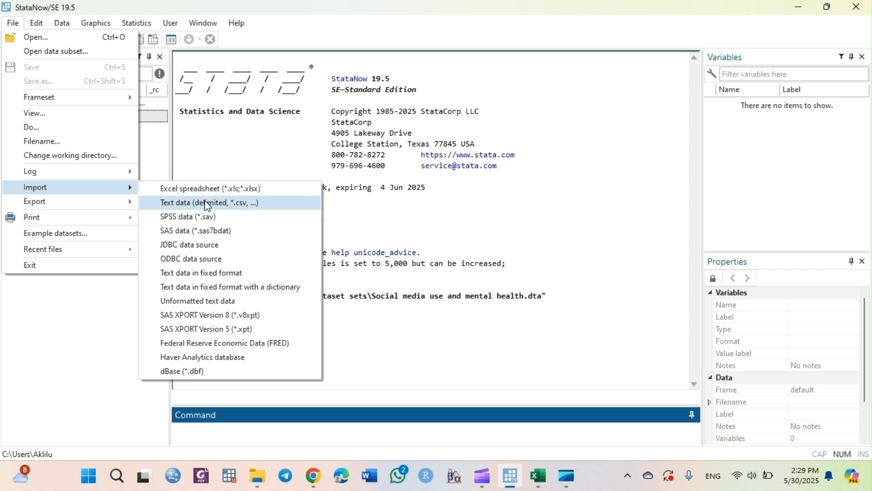
{"action": "left_click", "coordinate": [222, 216]}
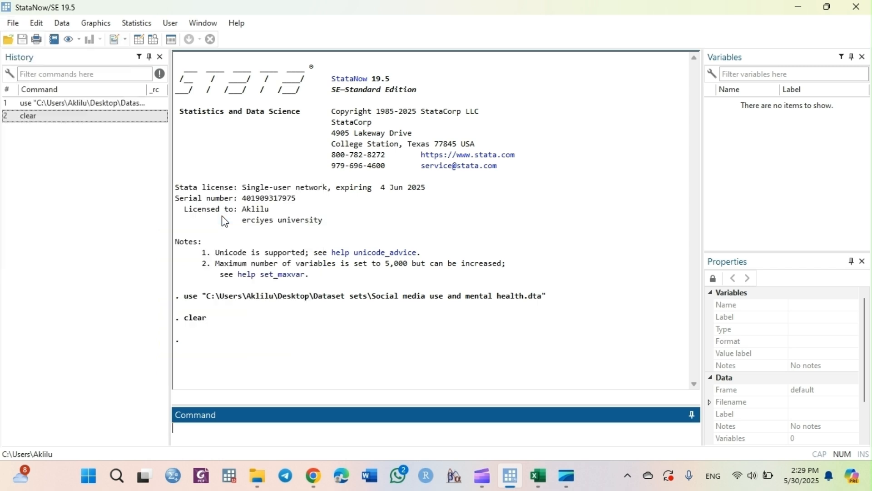
{"action": "left_click", "coordinate": [669, 129]}
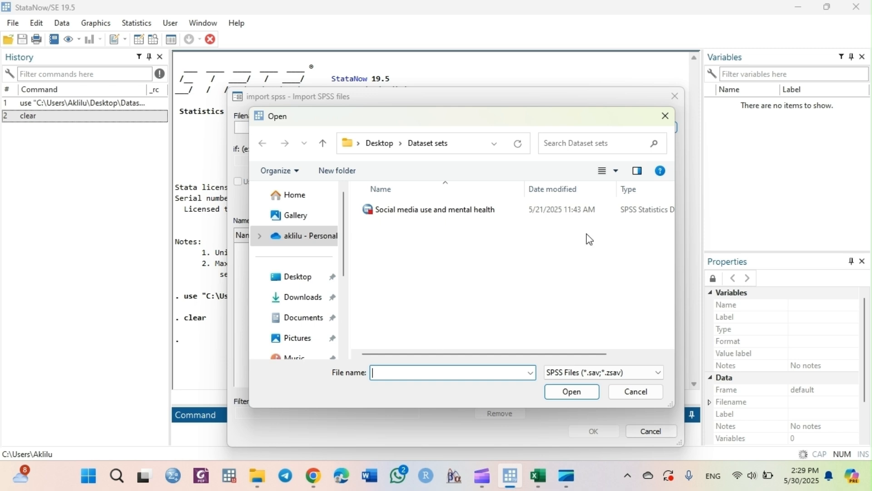
{"action": "left_click", "coordinate": [295, 282]}
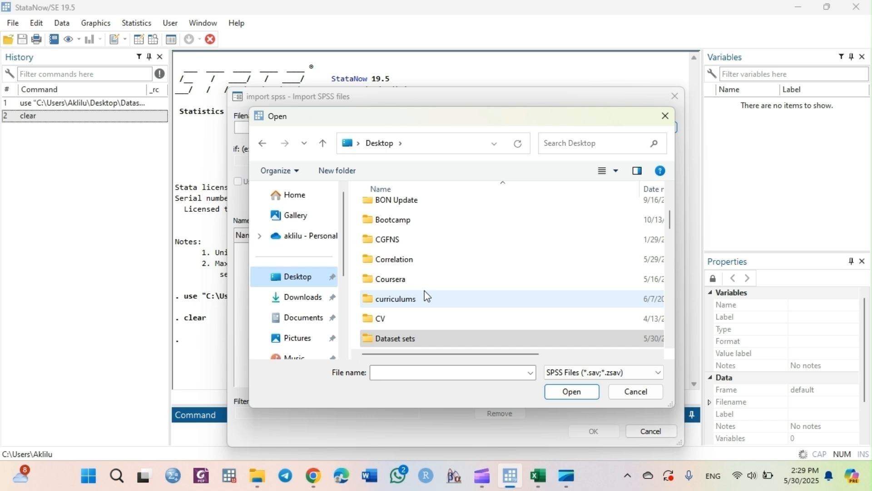
{"action": "double_click", "coordinate": [433, 336]}
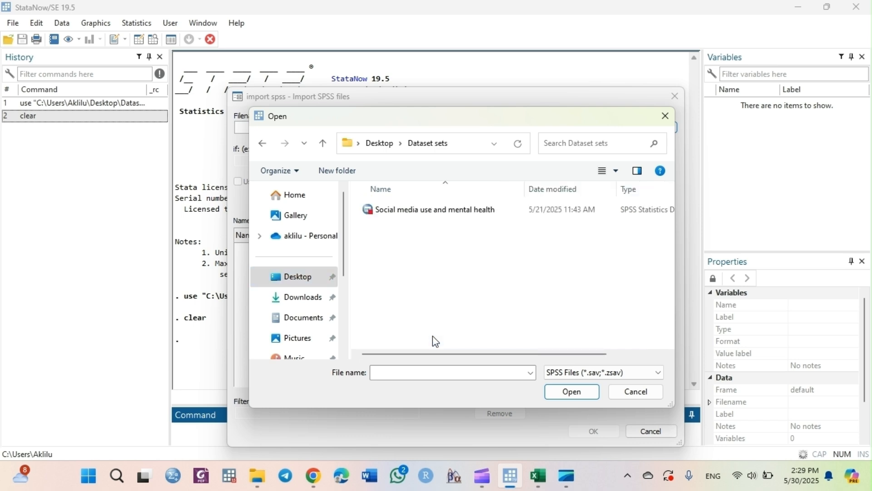
{"action": "left_click", "coordinate": [450, 210]}
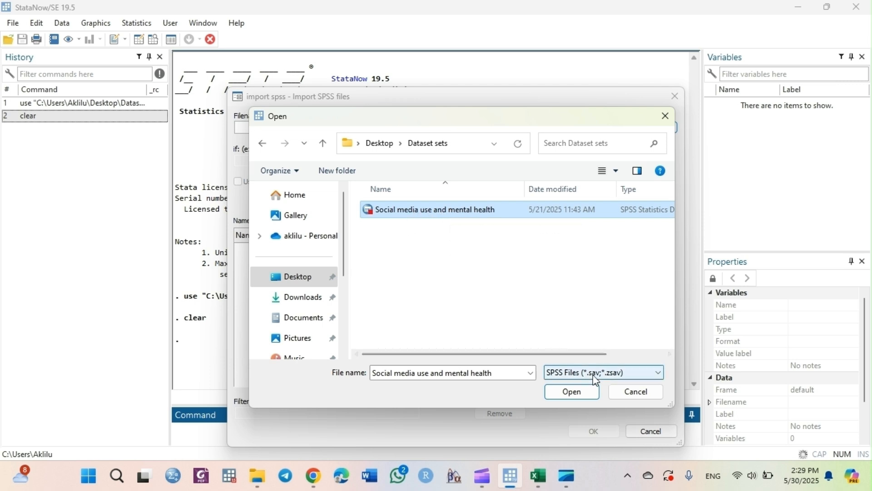
{"action": "left_click", "coordinate": [585, 394]}
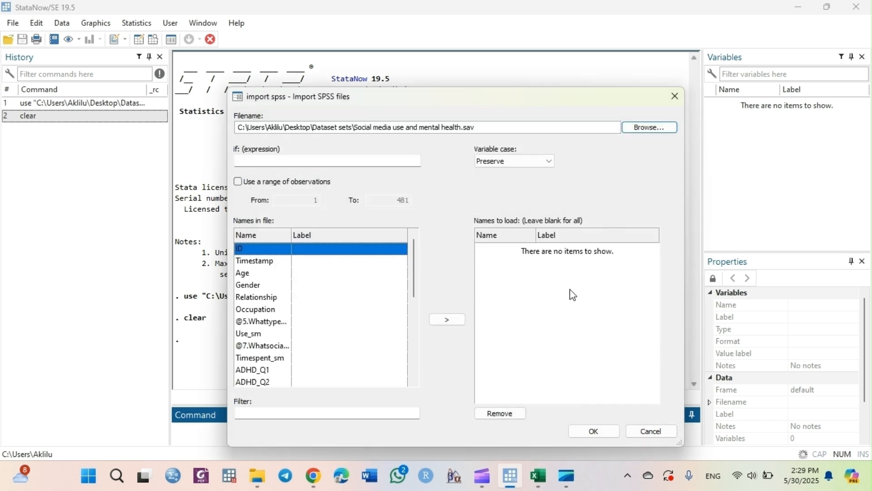
{"action": "left_click", "coordinate": [590, 432]}
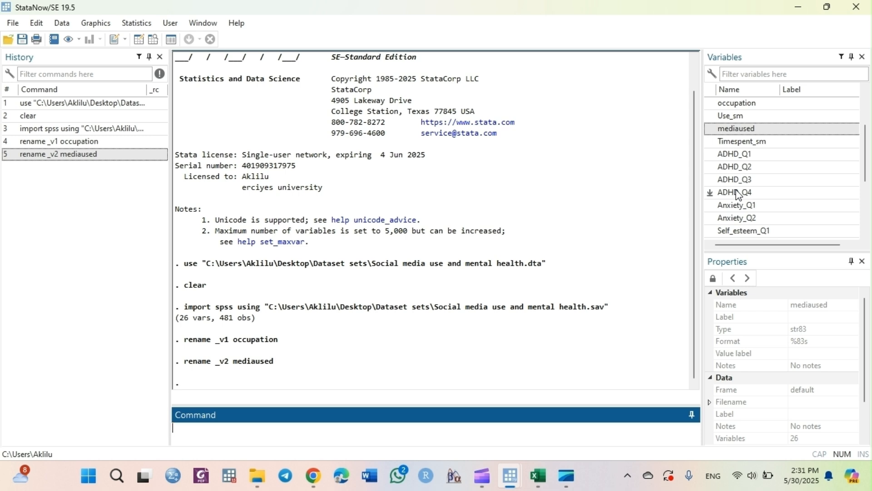
Generate the variable ADHD_Tot as the sum of ADHD_Q1, ADHD_Q2, ADHD_Q3 and ADHD_Q4.
{"action": "type", "text": "generate"}
{"action": "key", "text": "BackSpace"}
{"action": "key", "text": "BackSpace"}
{"action": "key", "text": "BackSpace"}
{"action": "key", "text": "BackSpace"}
{"action": "key", "text": "BackSpace"}
{"action": "key", "text": "BackSpace"}
{"action": "key", "text": "Caps_Lock"}
{"action": "type", "text": "ADHD_T"}
{"action": "key", "text": "Caps_Lock"}
{"action": "type", "text": "ot ="}
{"action": "double_click", "coordinate": [757, 155]}
{"action": "type", "text": "+"}
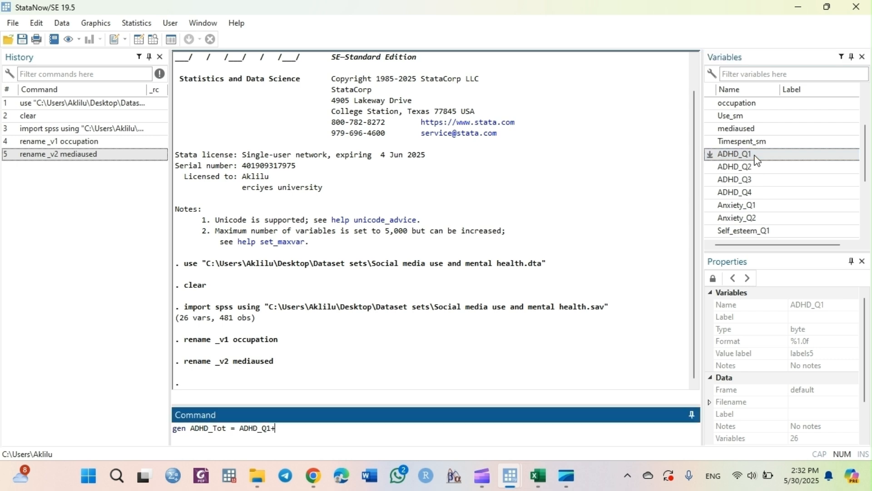
{"action": "double_click", "coordinate": [758, 169]}
{"action": "type", "text": "+"}
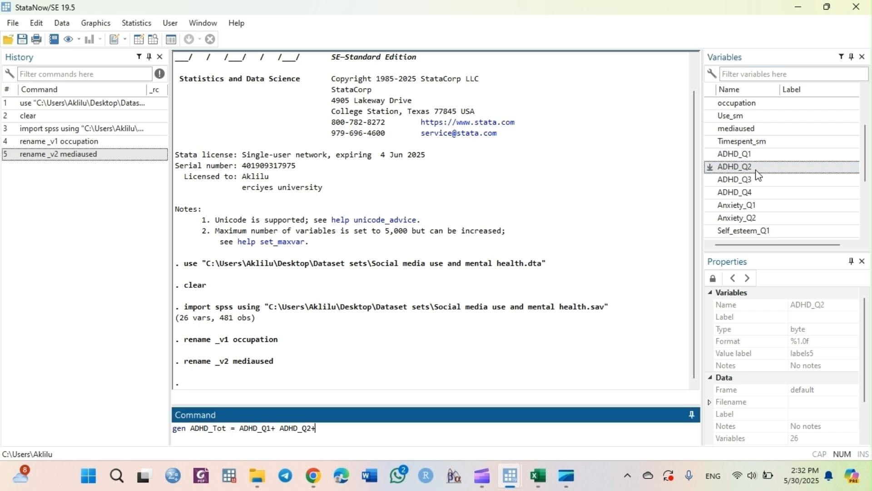
{"action": "double_click", "coordinate": [757, 179]}
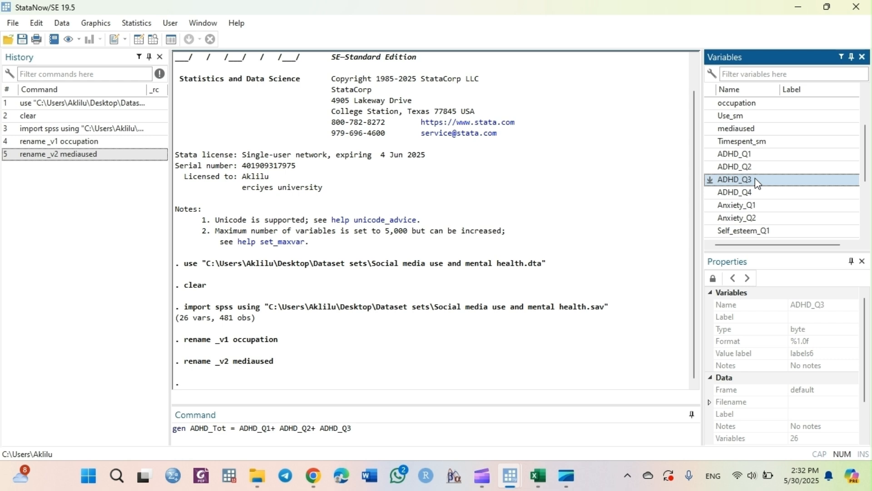
{"action": "type", "text": "+"}
{"action": "double_click", "coordinate": [755, 192]}
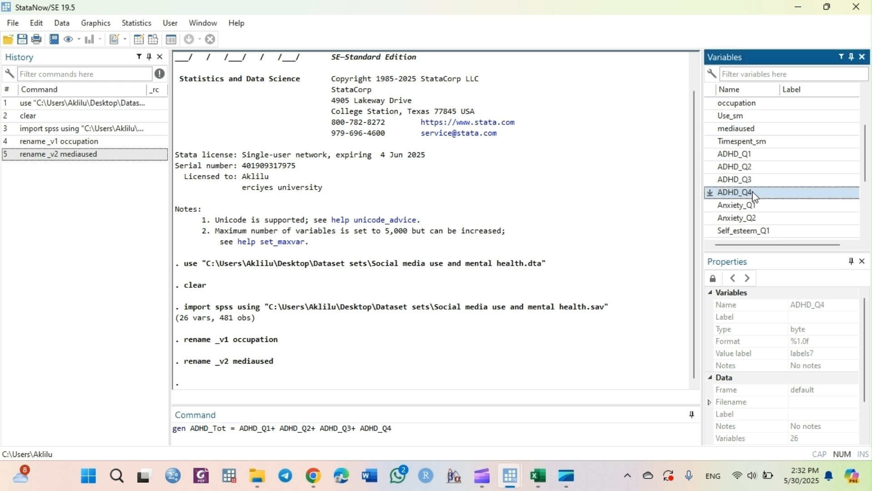
{"action": "left_click", "coordinate": [540, 431]}
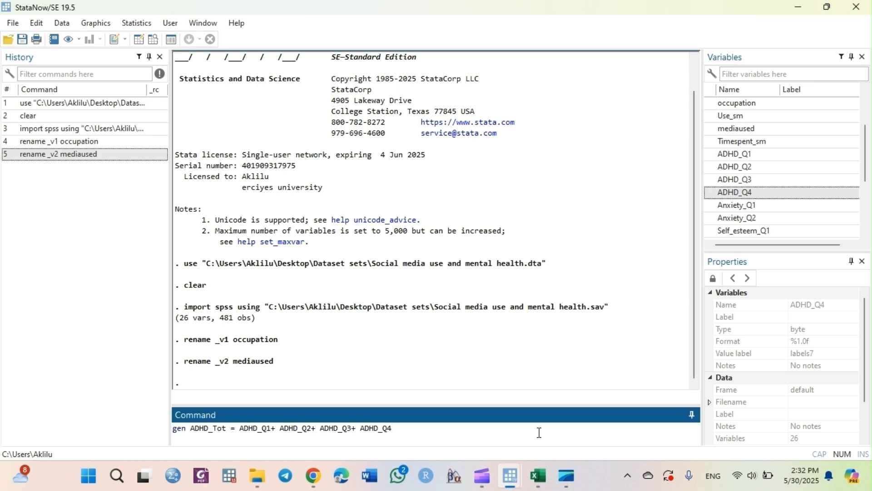
{"action": "key", "text": "Return"}
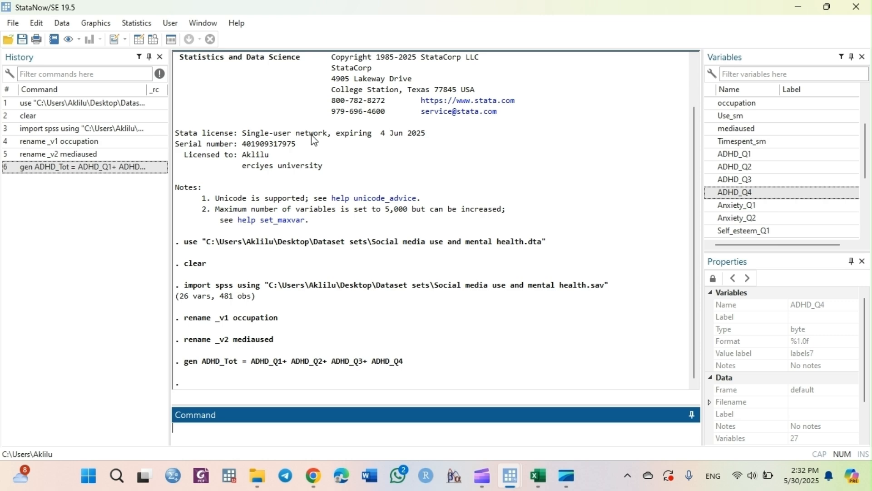
Browse the dataset to examine the new ADHD_Tot column beside the existing total scores, and return to the main window.
{"action": "left_click", "coordinate": [154, 40]}
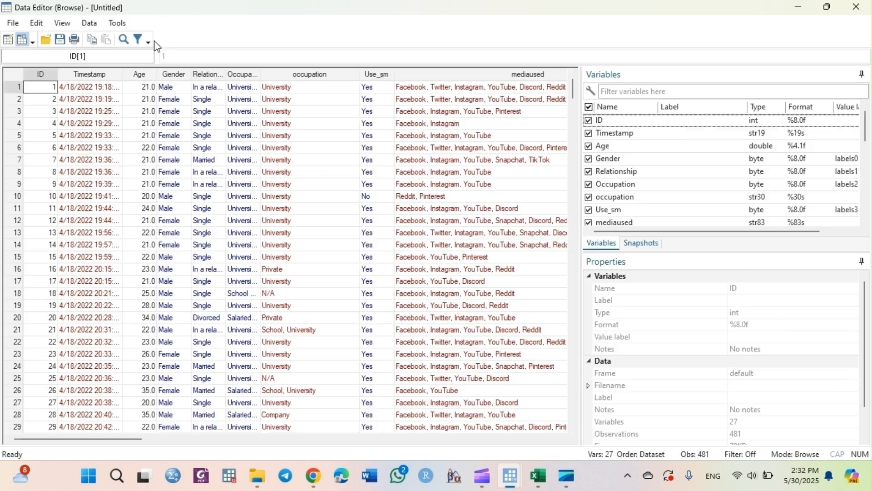
{"action": "left_click", "coordinate": [499, 439]}
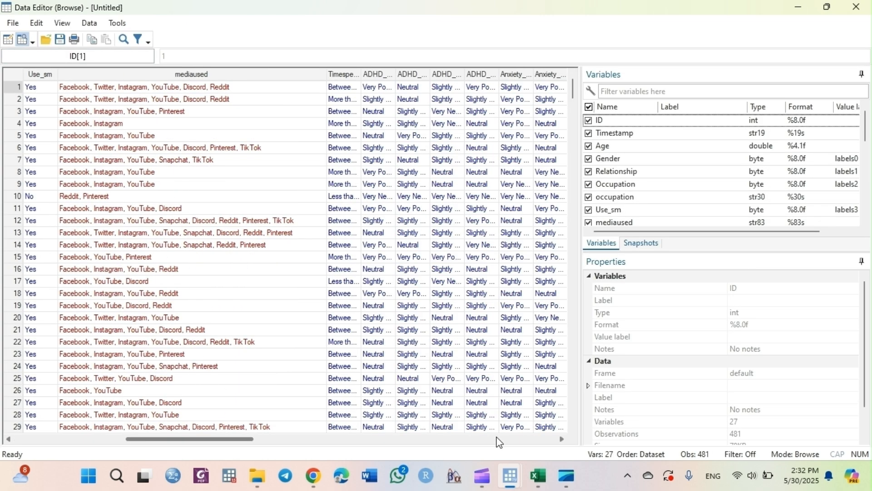
{"action": "left_click", "coordinate": [499, 440]}
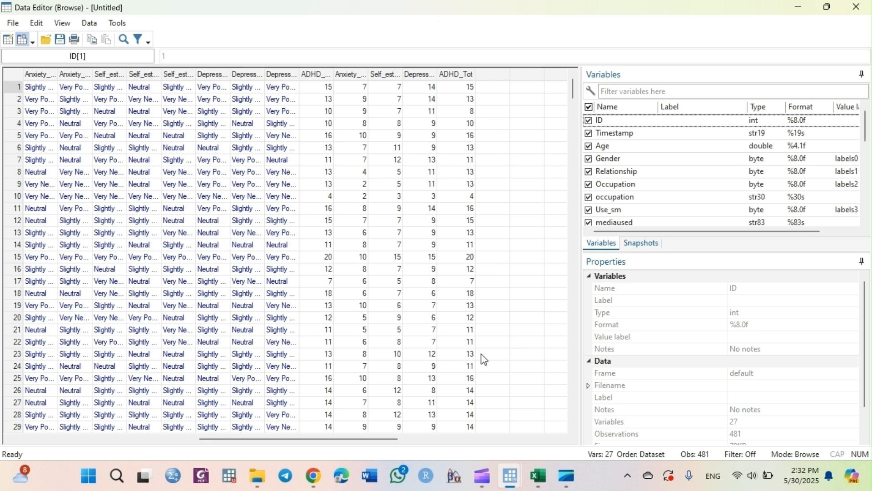
{"action": "key", "text": "alt+Tab"}
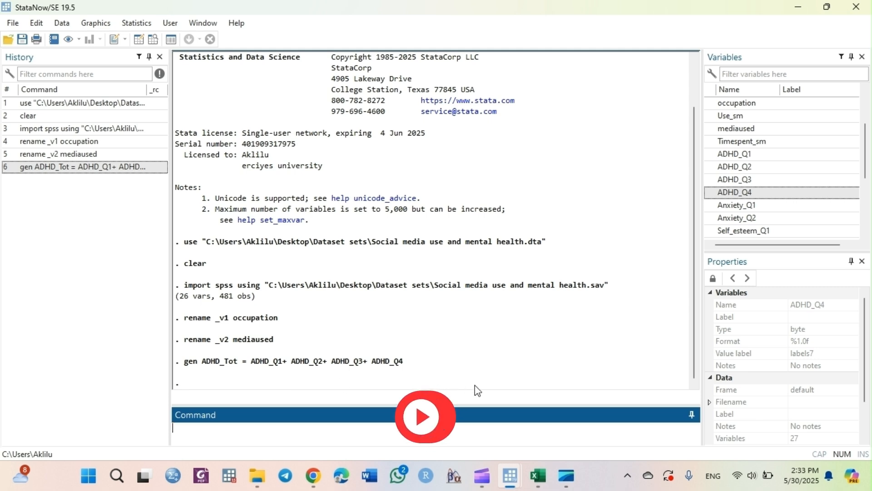
Open the Data Editor and change it from browse mode to edit mode.
{"action": "mouse_move", "coordinate": [519, 468]}
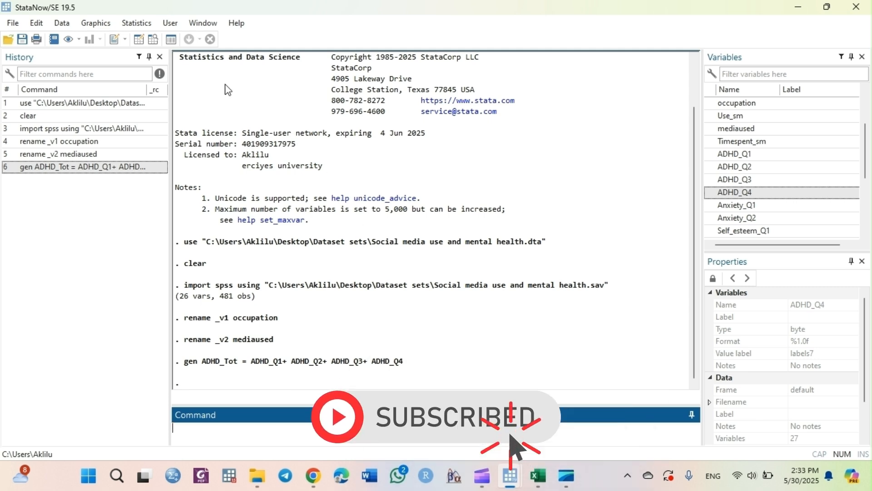
{"action": "left_click", "coordinate": [138, 41]}
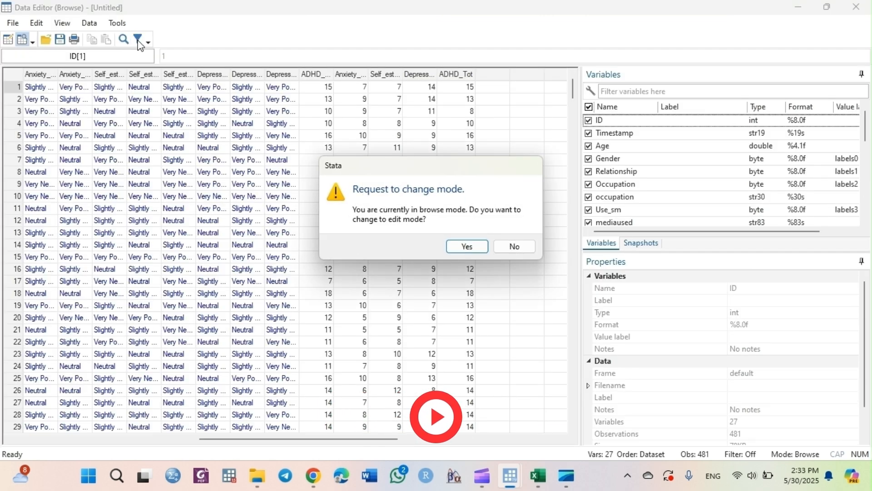
{"action": "left_click", "coordinate": [464, 247]}
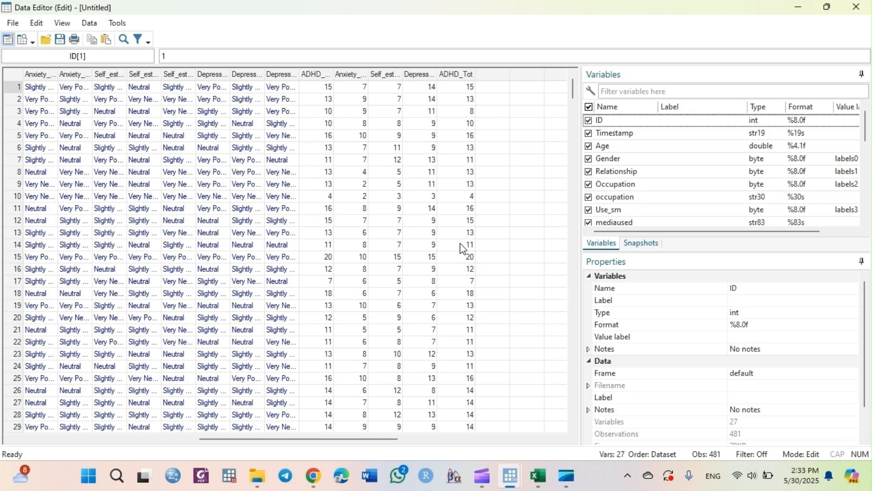
{"action": "mouse_move", "coordinate": [514, 472]}
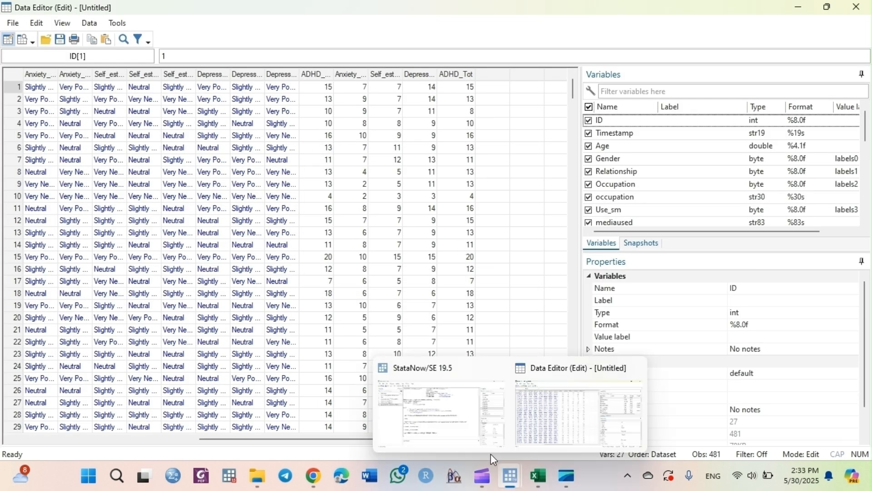
{"action": "left_click", "coordinate": [434, 423]}
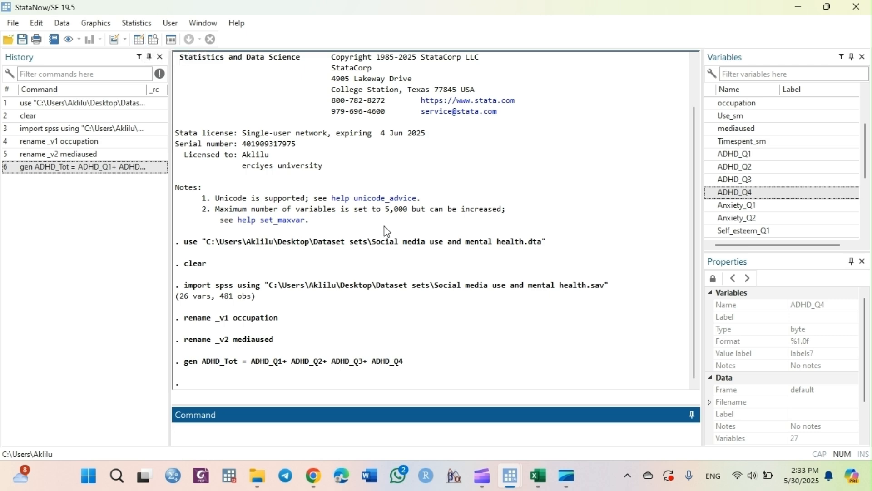
{"action": "mouse_move", "coordinate": [511, 477]}
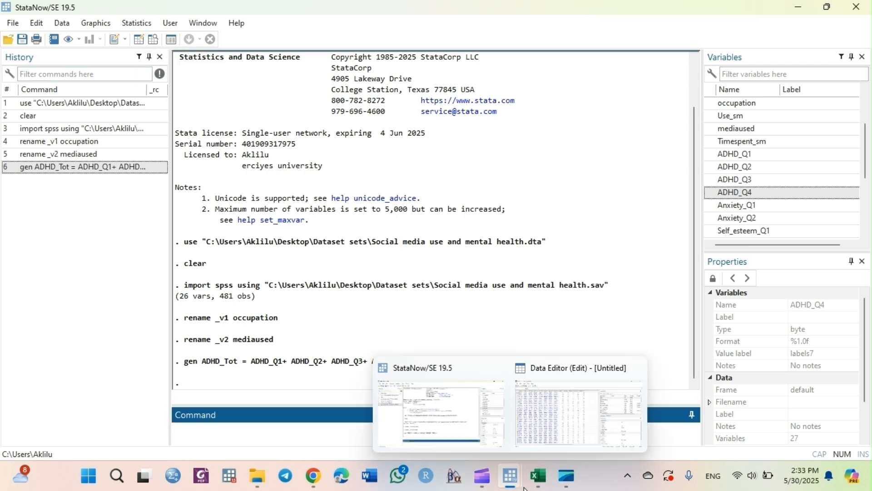
{"action": "left_click", "coordinate": [537, 428]}
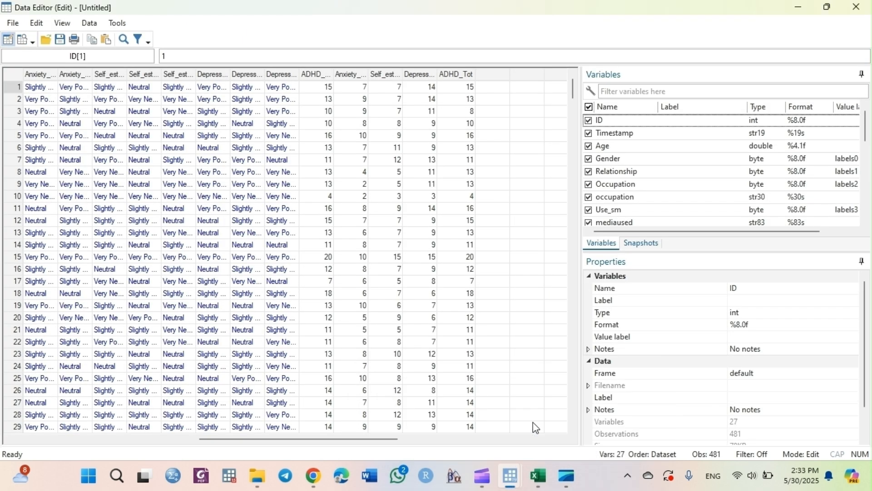
Clear the ADHD_Q1 value of the first observation, apply the change, and check that observation's ADHD_Tot.
{"action": "left_click", "coordinate": [125, 441]}
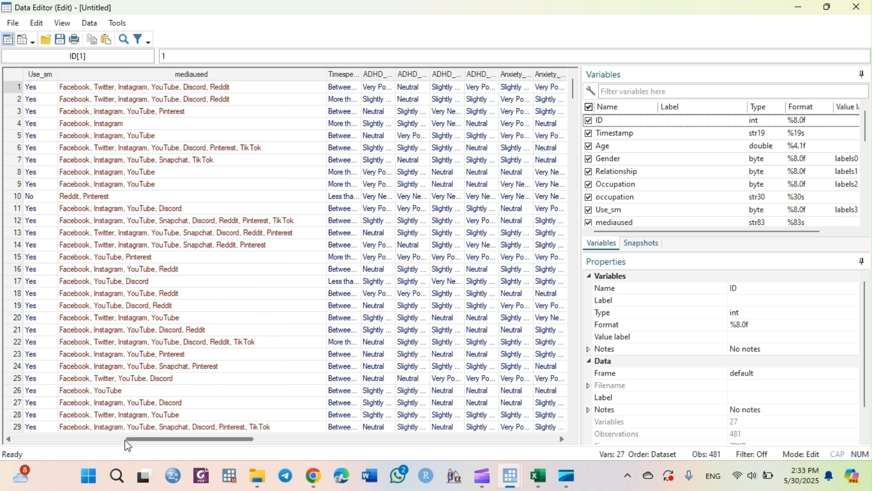
{"action": "left_click", "coordinate": [380, 87]}
{"action": "double_click", "coordinate": [382, 87]}
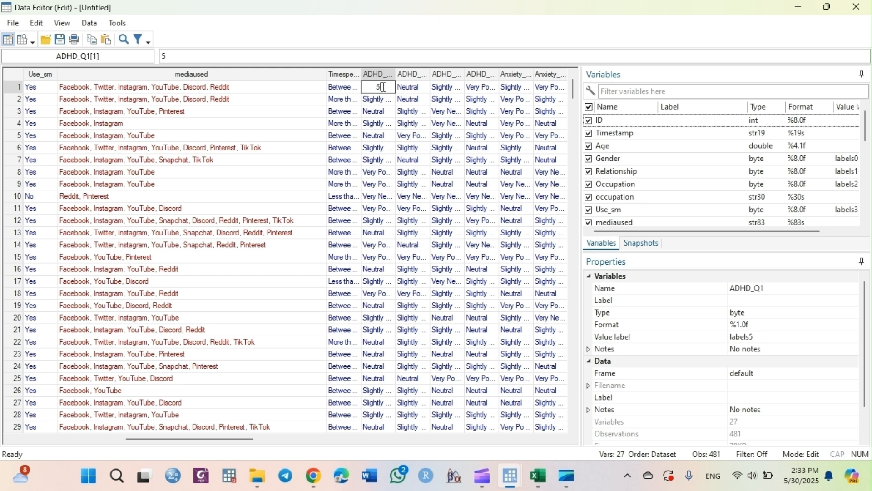
{"action": "key", "text": "BackSpace"}
{"action": "left_click", "coordinate": [384, 97]}
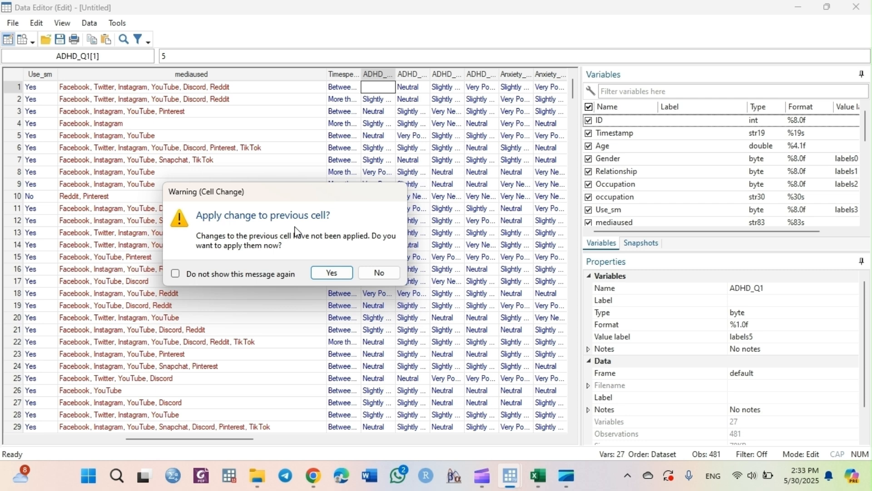
{"action": "left_click", "coordinate": [331, 274]}
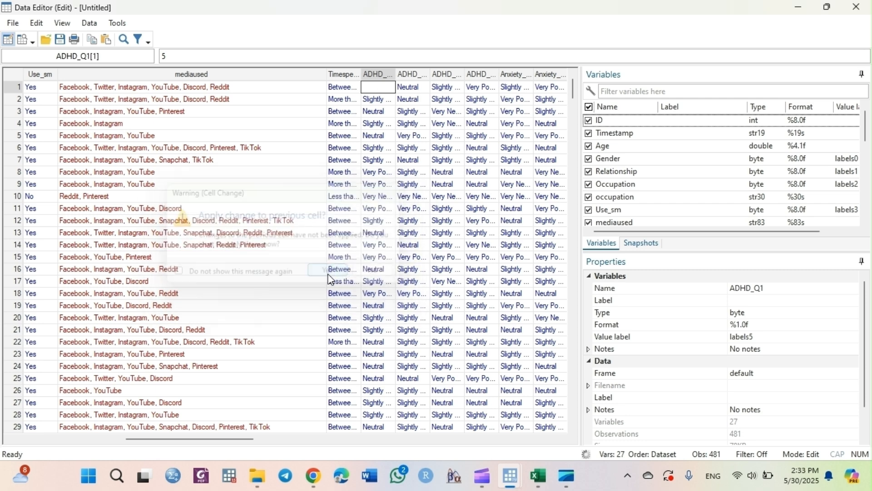
{"action": "left_click", "coordinate": [383, 89]}
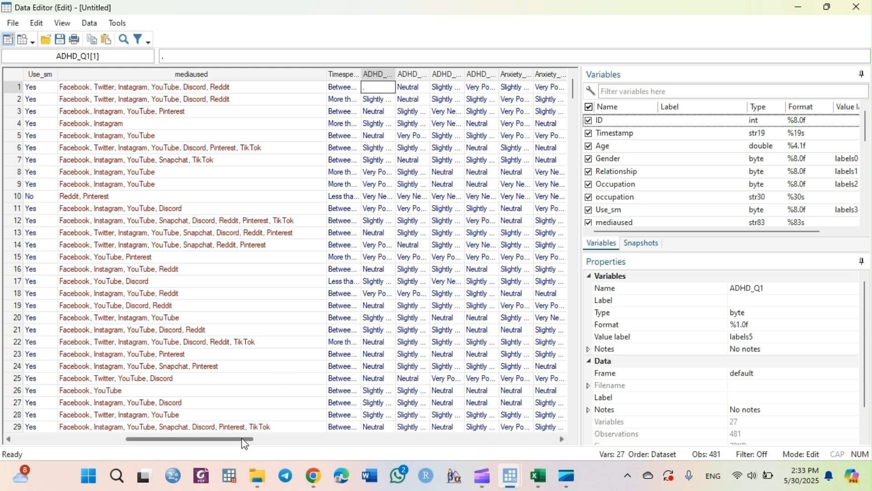
{"action": "left_click_drag", "start_coordinate": [243, 439], "coordinate": [338, 433]}
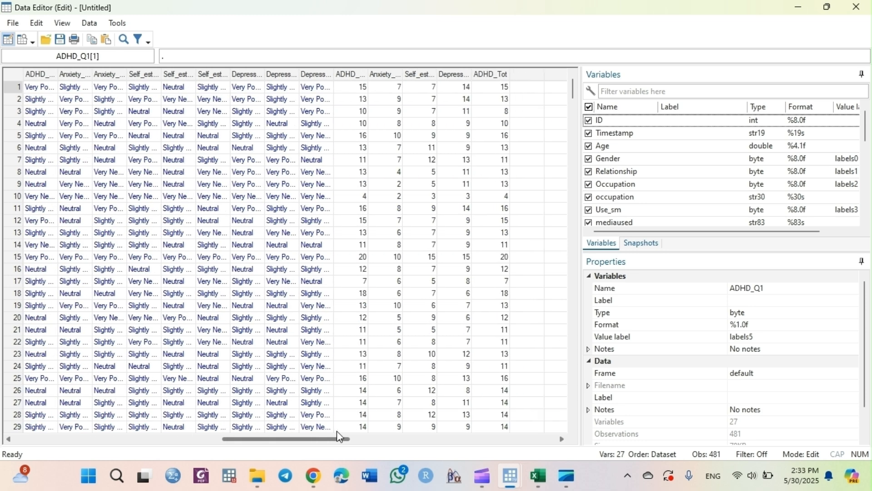
{"action": "left_click", "coordinate": [506, 88]}
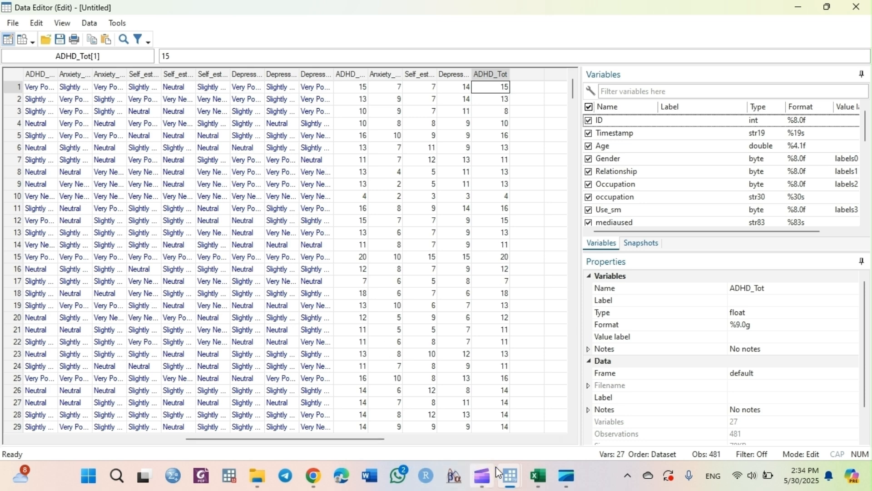
Return to the main window and drop the variable ADHD_Tot from the dataset.
{"action": "mouse_move", "coordinate": [509, 475]}
{"action": "left_click", "coordinate": [430, 408]}
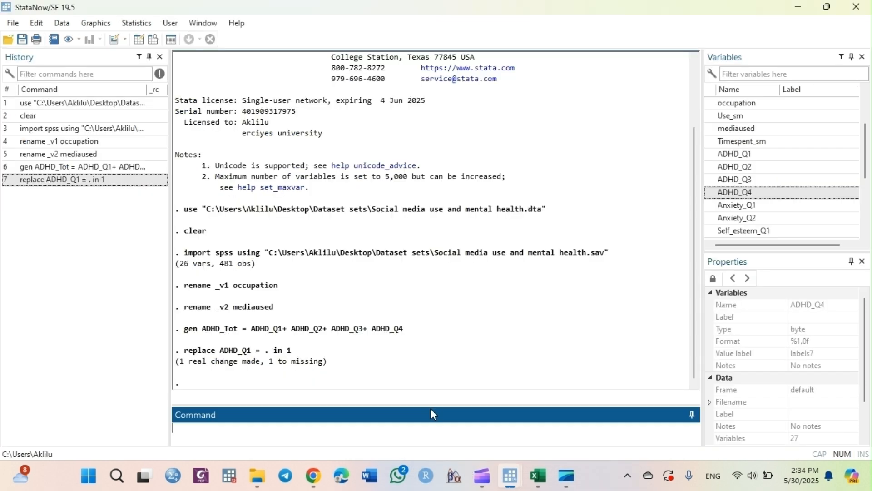
{"action": "scroll", "coordinate": [867, 231], "scroll_direction": "down", "scroll_amount": 4}
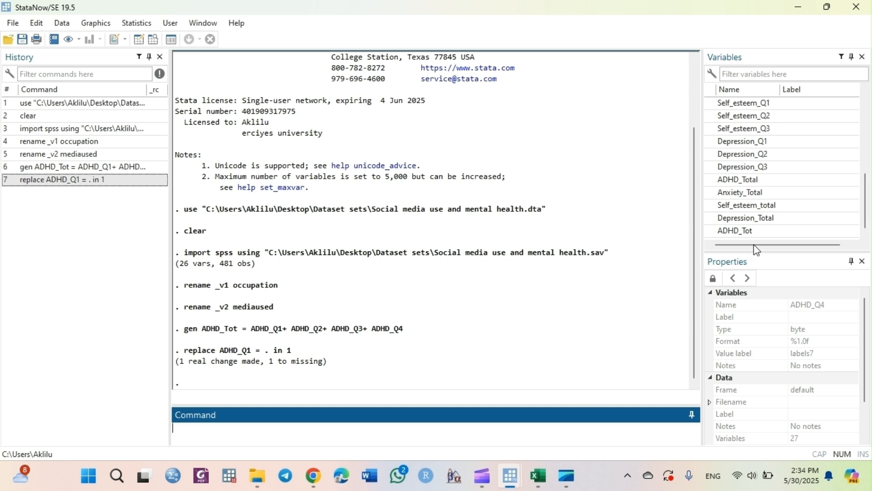
{"action": "left_click", "coordinate": [383, 430]}
{"action": "type", "text": "drop"}
{"action": "double_click", "coordinate": [750, 231]}
{"action": "left_click", "coordinate": [467, 435]}
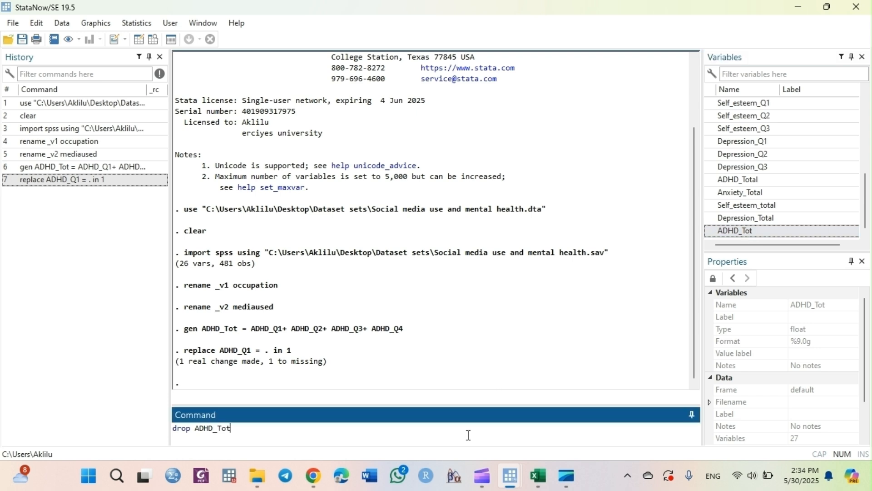
{"action": "key", "text": "Return"}
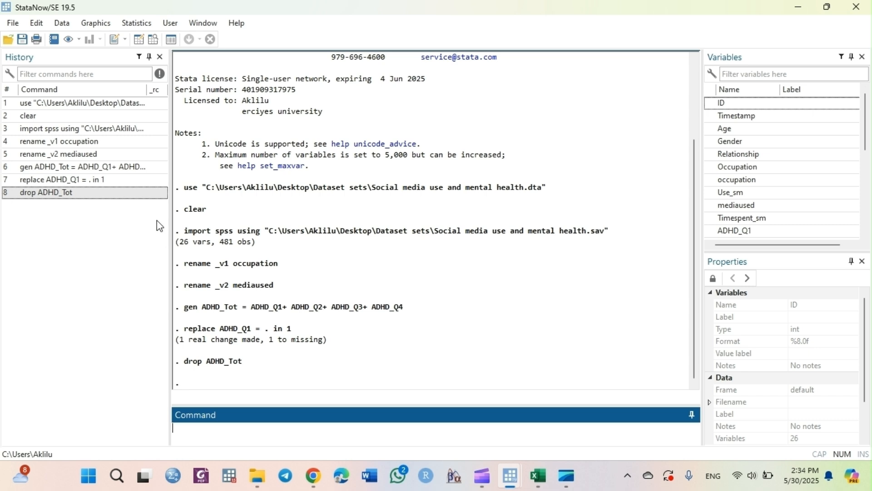
Generate ADHD_Tot again as ADHD_Q1+ ADHD_Q2+ ADHD_Q3+ ADHD_Q4 by reusing the earlier command.
{"action": "left_click", "coordinate": [139, 167]}
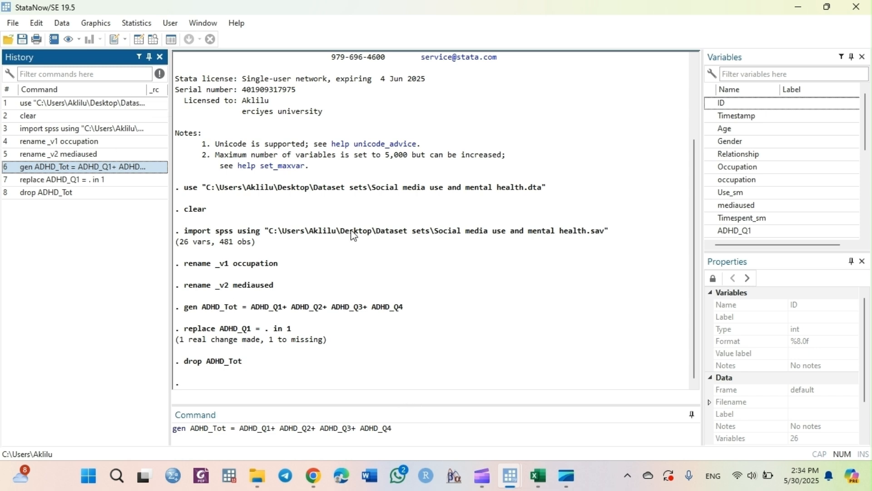
{"action": "left_click", "coordinate": [463, 429]}
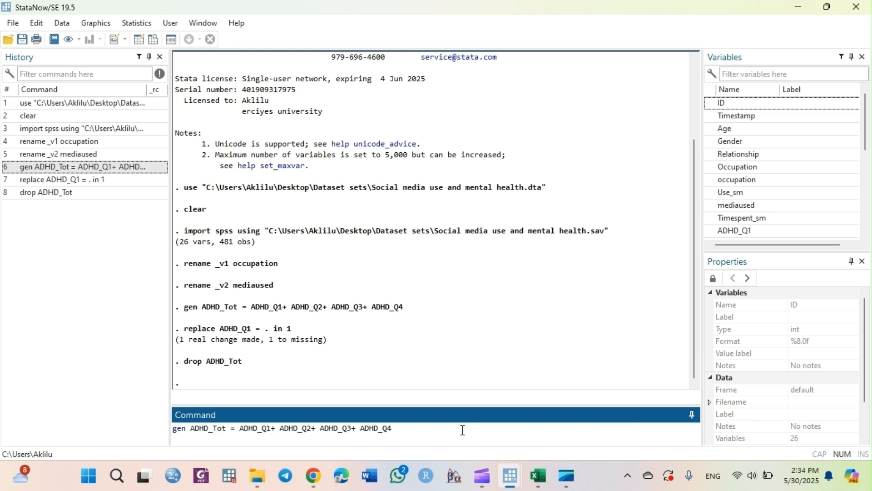
{"action": "key", "text": "Return"}
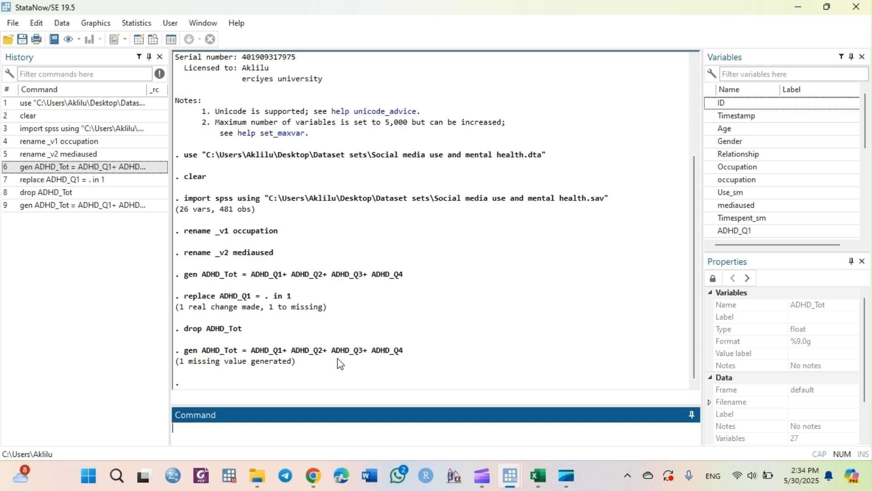
Examine the first observation's regenerated ADHD_Tot and its ADHD_Q1 cell in the Data Editor, and return to the main window.
{"action": "mouse_move", "coordinate": [510, 474]}
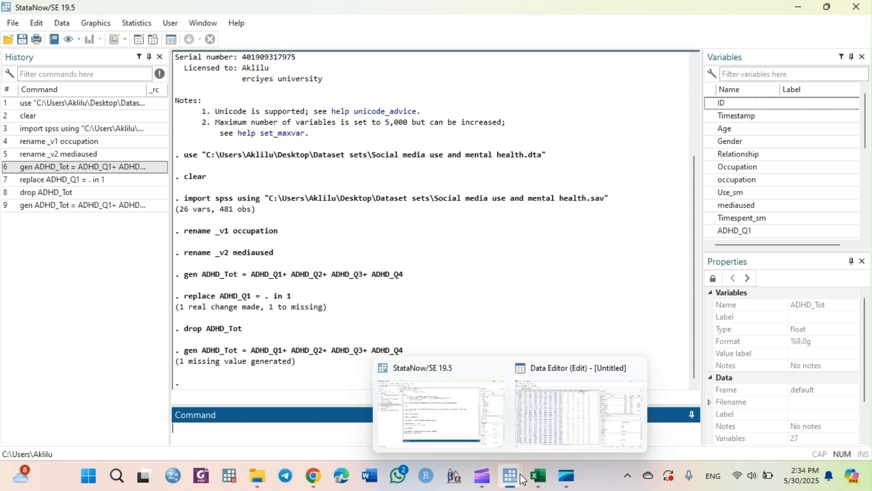
{"action": "left_click", "coordinate": [533, 432]}
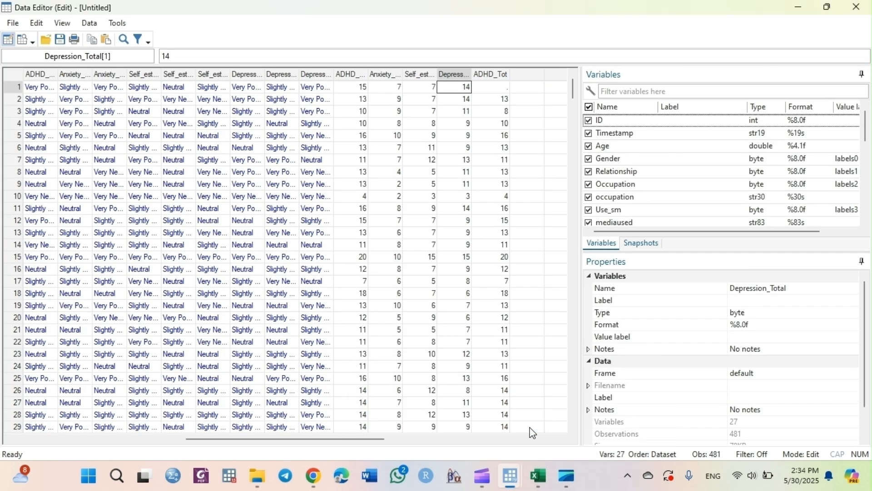
{"action": "double_click", "coordinate": [563, 439]}
{"action": "left_click", "coordinate": [402, 90]}
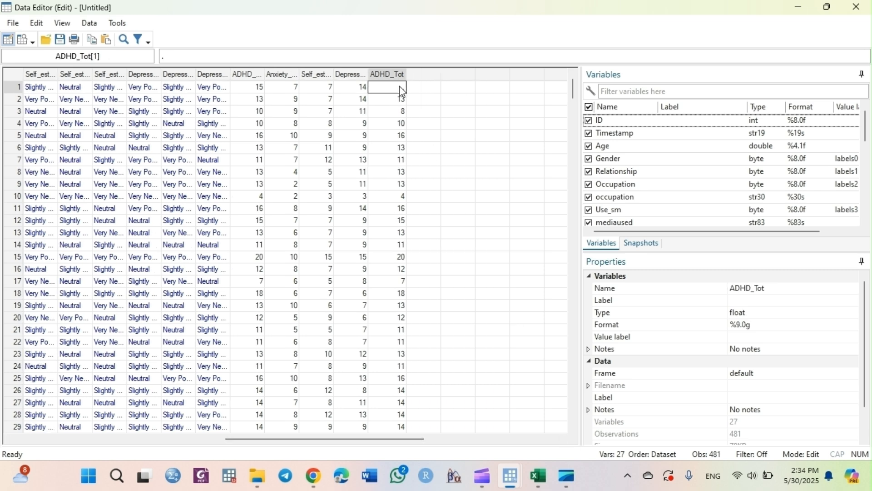
{"action": "key", "text": "Left"}
{"action": "key", "text": "Left"}
{"action": "key", "text": "Left"}
{"action": "key", "text": "Left"}
{"action": "key", "text": "Left"}
{"action": "key", "text": "Left"}
{"action": "key", "text": "Left"}
{"action": "key", "text": "Left"}
{"action": "key", "text": "Left"}
{"action": "key", "text": "Left"}
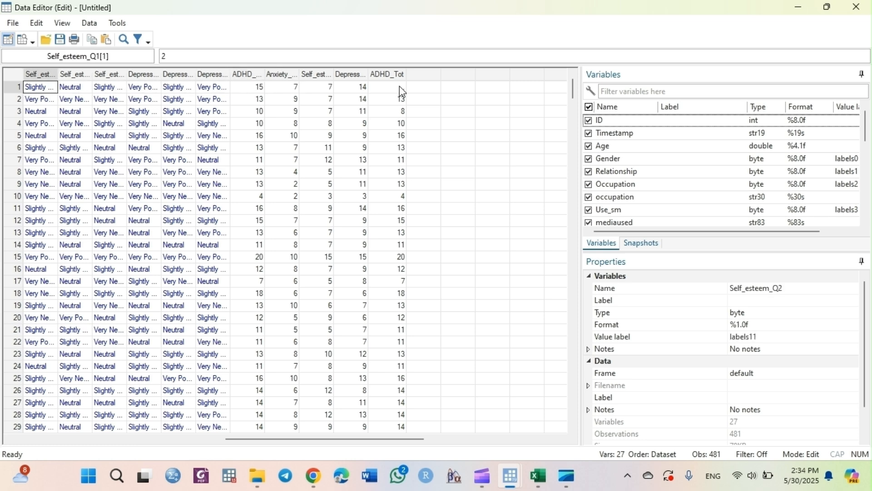
{"action": "key", "text": "Left"}
{"action": "key", "text": "Left"}
{"action": "key", "text": "Left"}
{"action": "key", "text": "Left"}
{"action": "key", "text": "Left"}
{"action": "key", "text": "Left"}
{"action": "key", "text": "Left"}
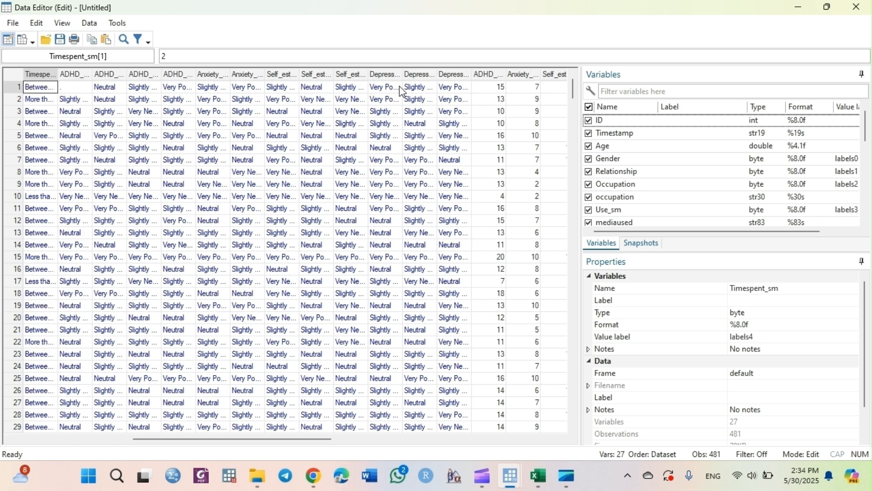
{"action": "left_click", "coordinate": [83, 88]}
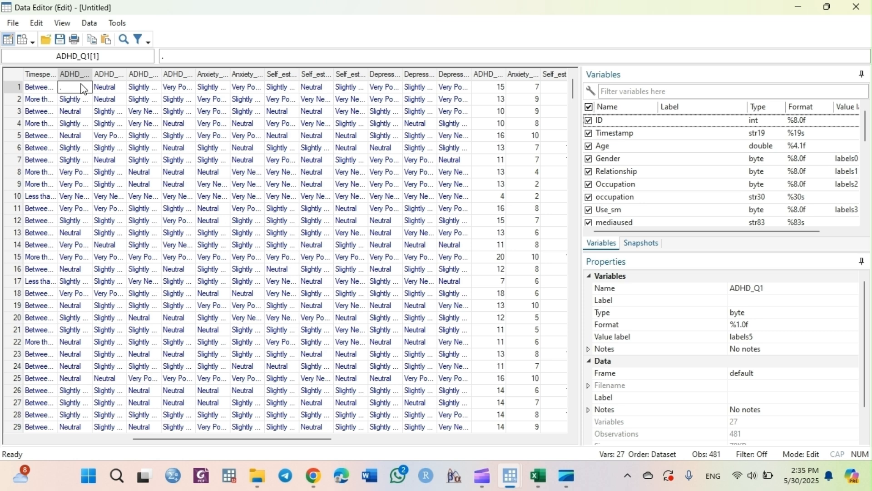
{"action": "mouse_move", "coordinate": [509, 470]}
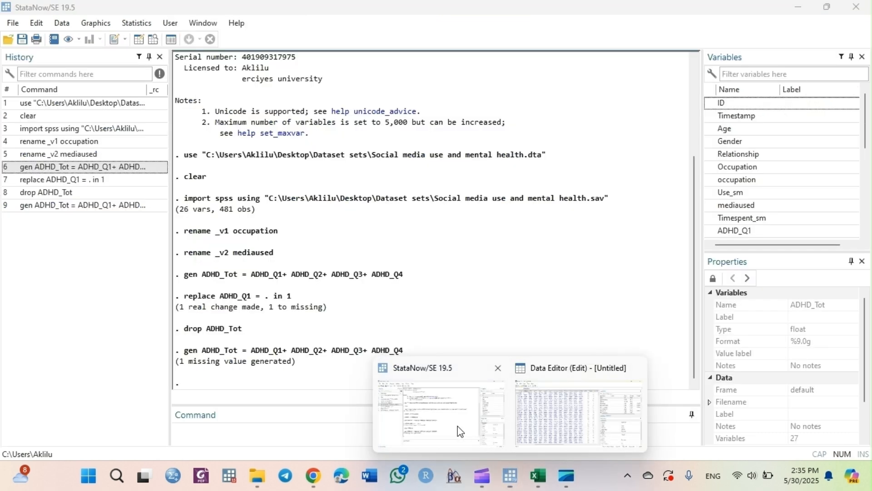
{"action": "left_click", "coordinate": [457, 427]}
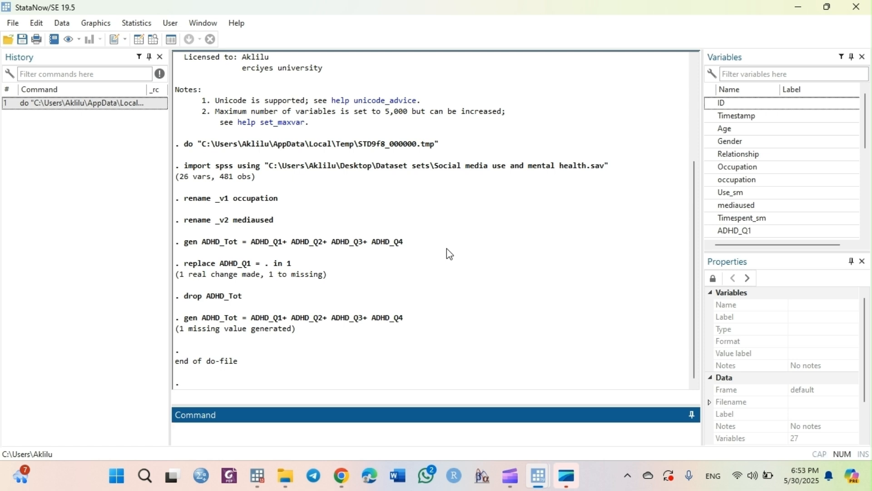
Create the variable ADHD_T with egen as the rowtotal of ADHD_Q1, ADHD_Q2, ADHD_Q3 and ADHD_Q4.
{"action": "type", "text": "egen"}
{"action": "key", "text": "Caps_Lock"}
{"action": "type", "text": "ADHD_T ="}
{"action": "key", "text": "Caps_Lock"}
{"action": "type", "text": "rowtotal ("}
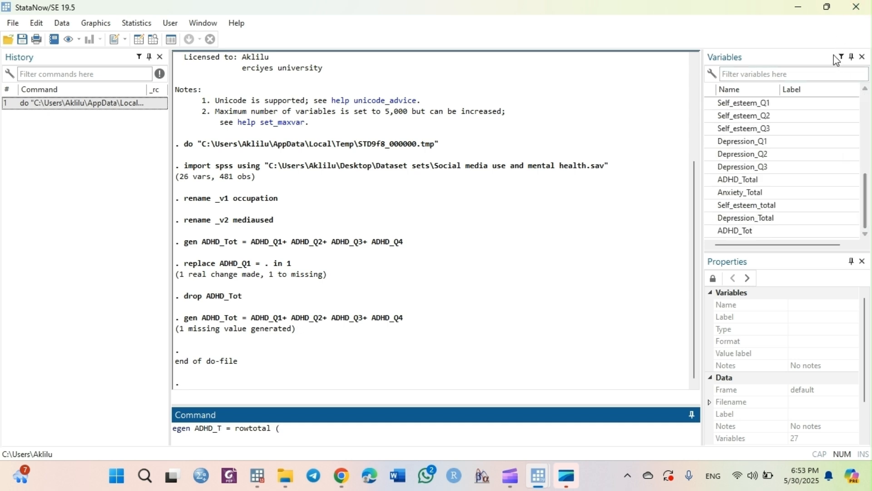
{"action": "left_click", "coordinate": [866, 89]}
{"action": "left_click", "coordinate": [866, 89]}
{"action": "left_click", "coordinate": [865, 89]}
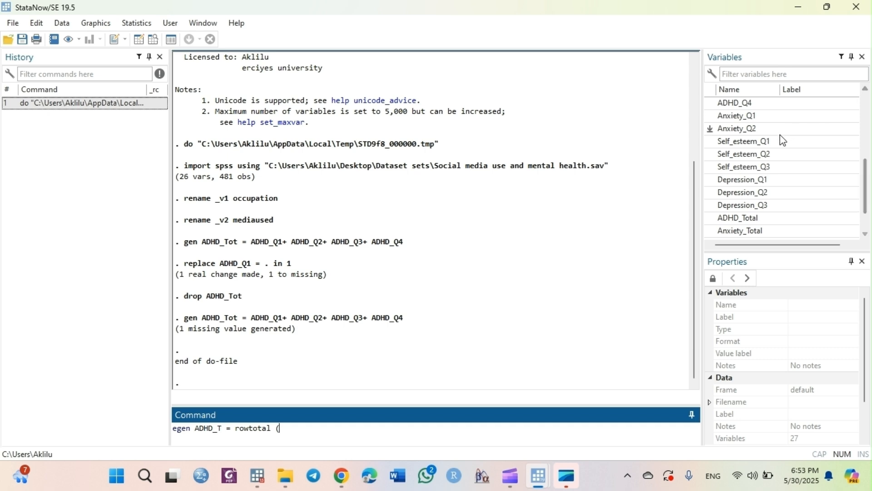
{"action": "left_click", "coordinate": [865, 90]}
{"action": "left_click", "coordinate": [865, 90]}
{"action": "left_click", "coordinate": [865, 90]}
{"action": "left_click", "coordinate": [865, 90]}
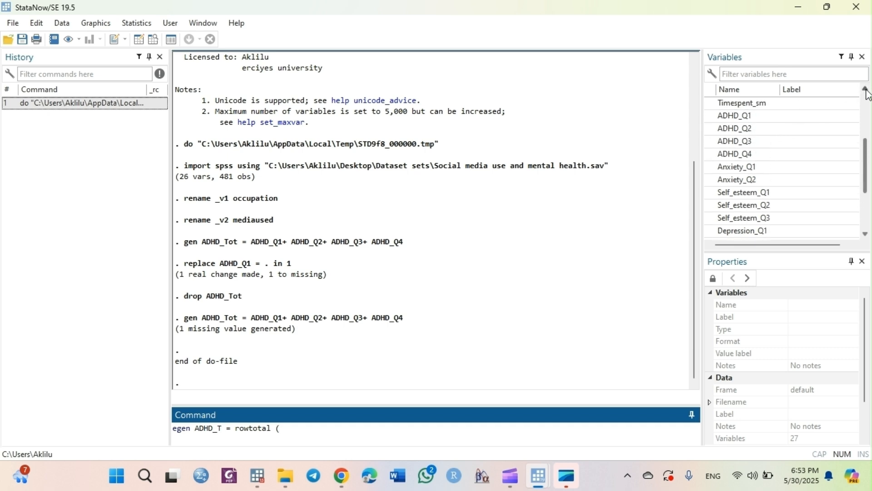
{"action": "double_click", "coordinate": [764, 116]}
{"action": "double_click", "coordinate": [760, 128]}
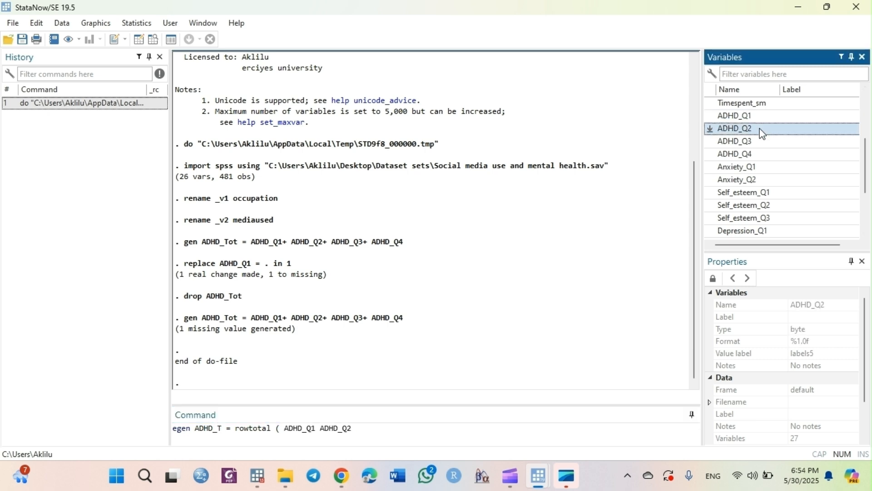
{"action": "double_click", "coordinate": [759, 140]}
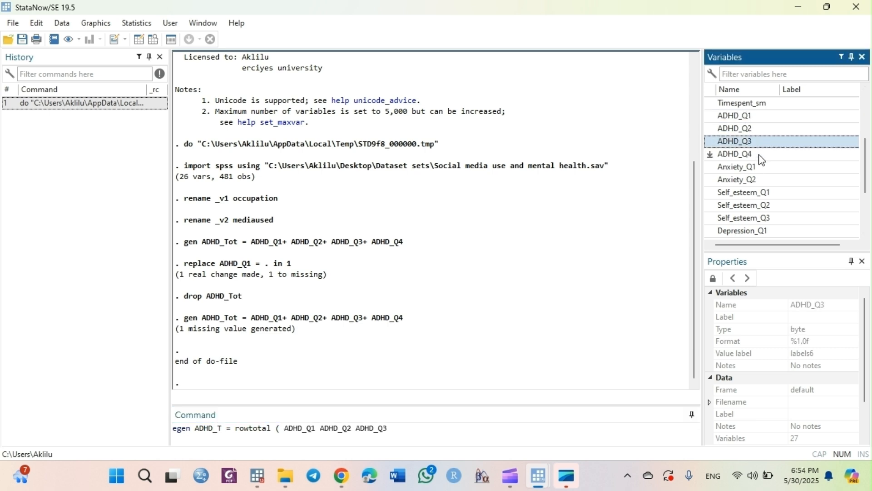
{"action": "double_click", "coordinate": [760, 155]}
{"action": "left_click", "coordinate": [539, 442]}
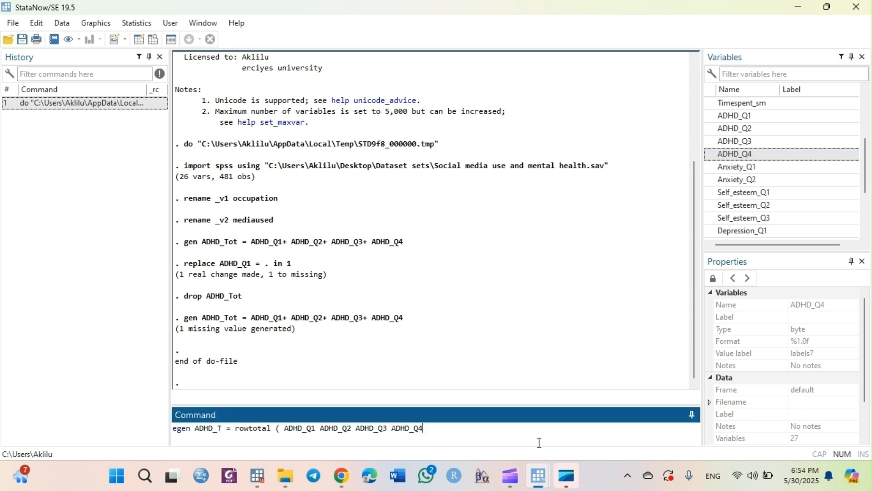
{"action": "type", "text": ")"}
{"action": "key", "text": "Return"}
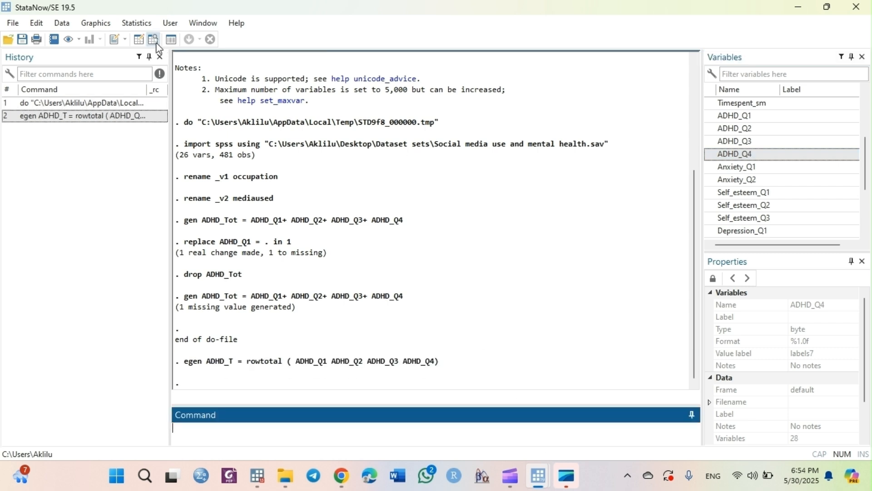
Open the Data Editor and compare the ADHD_T column with ADHD_Tot and the neighbouring total scores.
{"action": "left_click", "coordinate": [140, 40]}
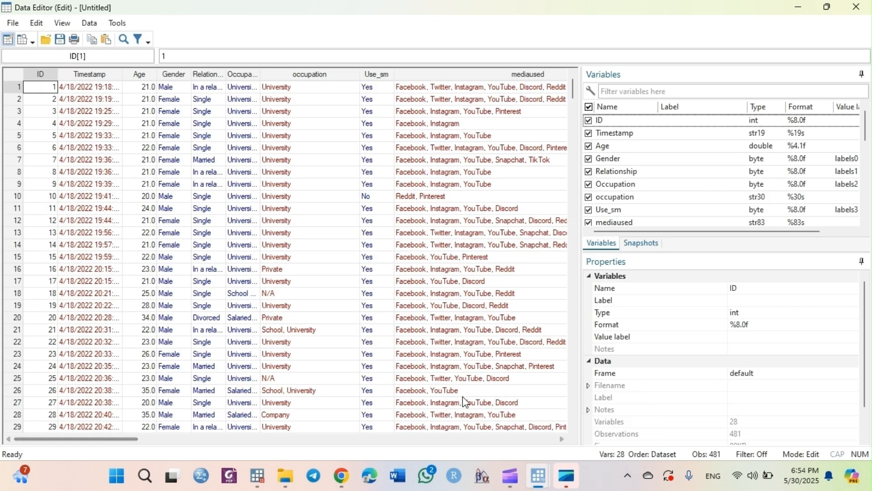
{"action": "left_click", "coordinate": [524, 440]}
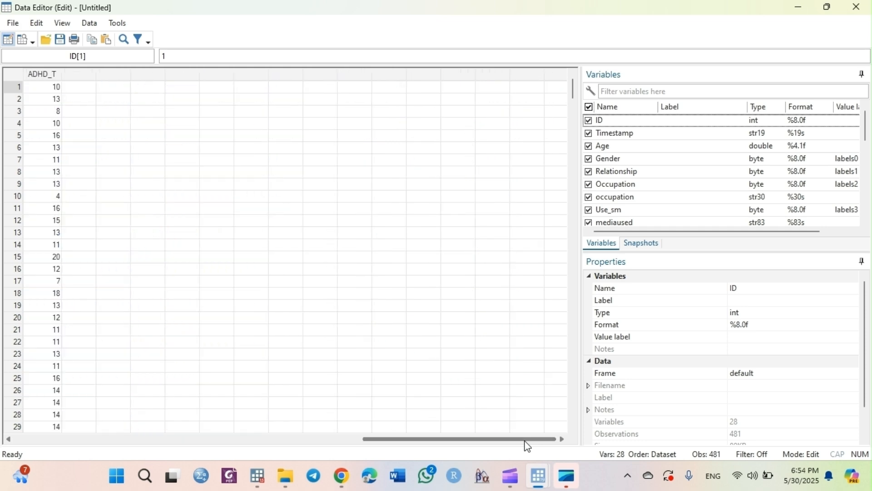
{"action": "left_click", "coordinate": [8, 440]}
{"action": "left_click", "coordinate": [7, 440]}
{"action": "left_click", "coordinate": [7, 439]}
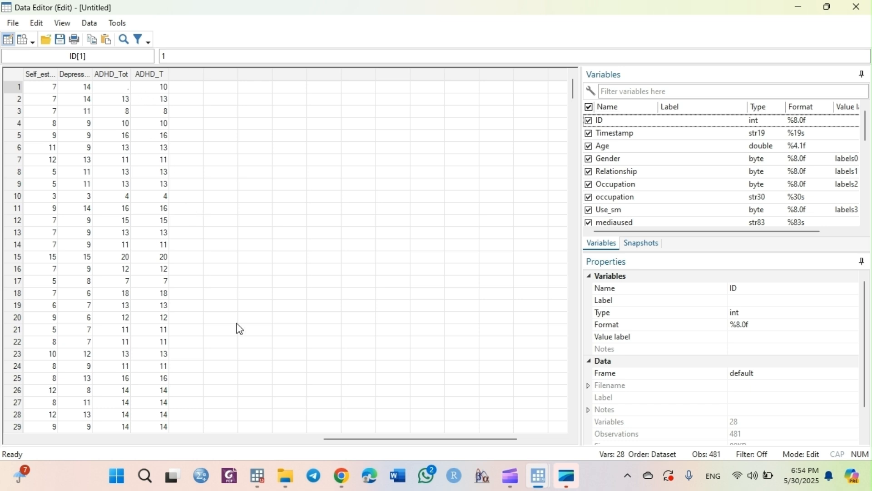
{"action": "left_click", "coordinate": [8, 438]}
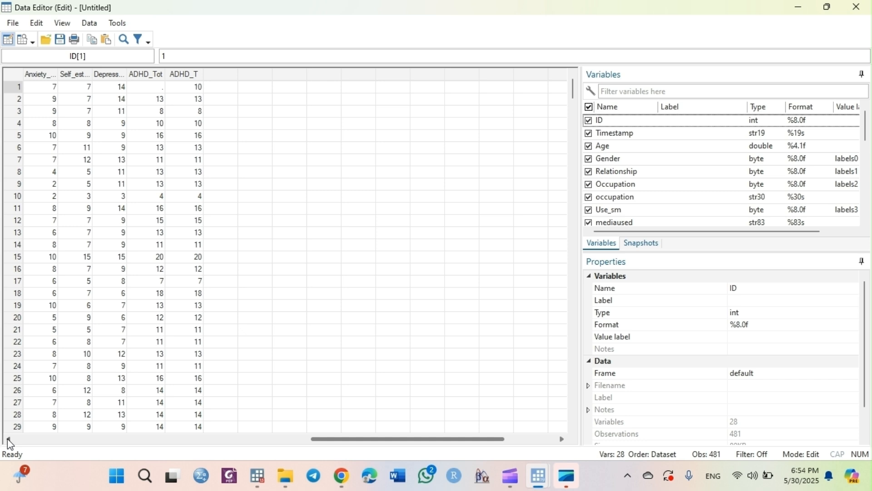
{"action": "left_click", "coordinate": [8, 439]}
{"action": "left_click", "coordinate": [8, 438]}
{"action": "left_click", "coordinate": [8, 439]}
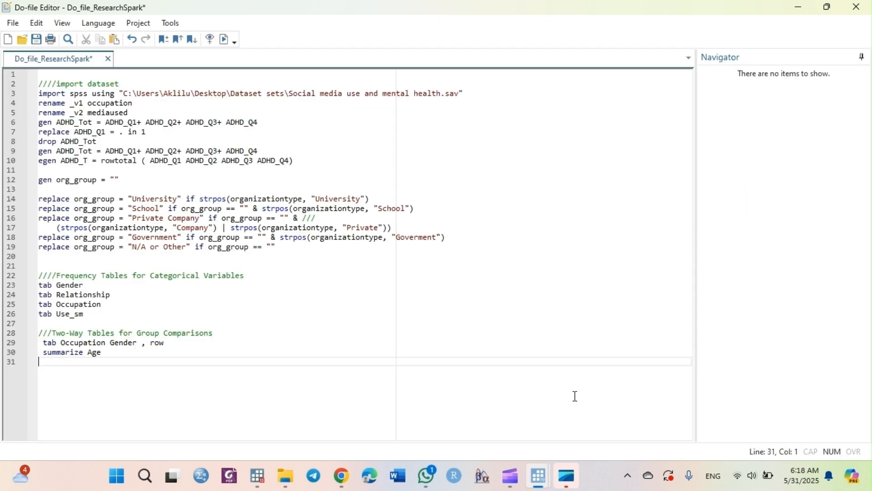
Open a new blank do-file from the main Stata window and close its tab again.
{"action": "mouse_move", "coordinate": [543, 482]}
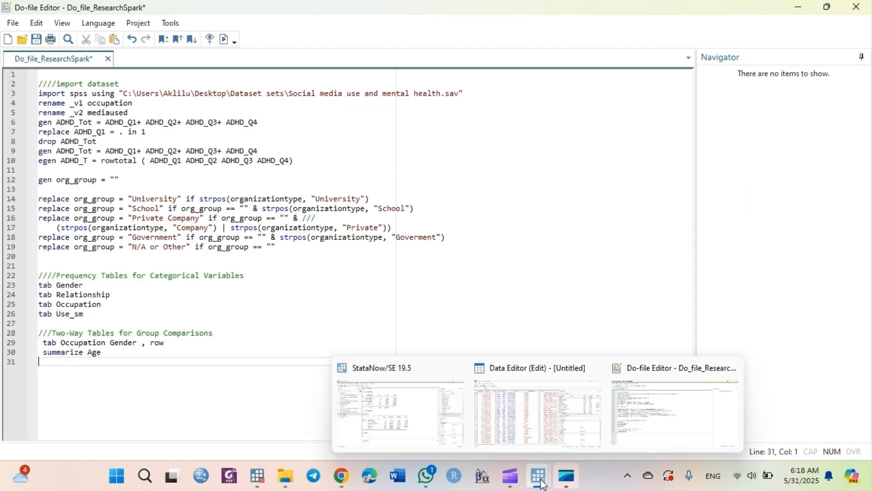
{"action": "left_click", "coordinate": [419, 408]}
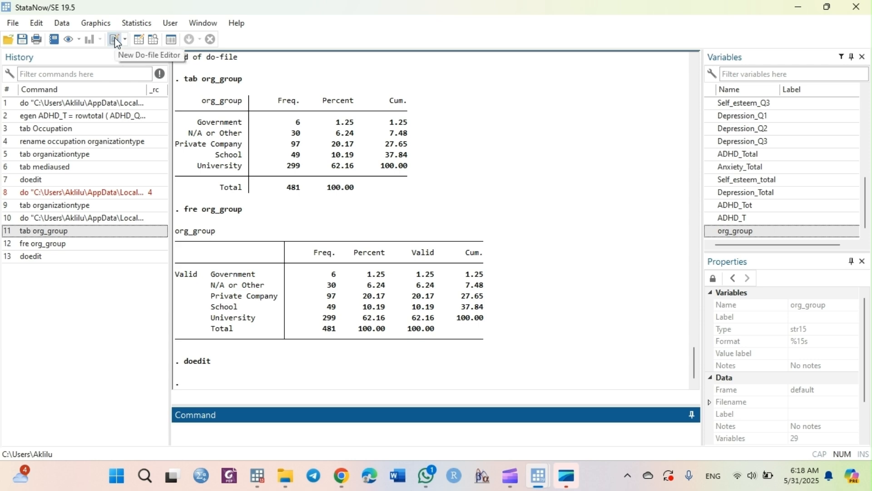
{"action": "mouse_move", "coordinate": [536, 472]}
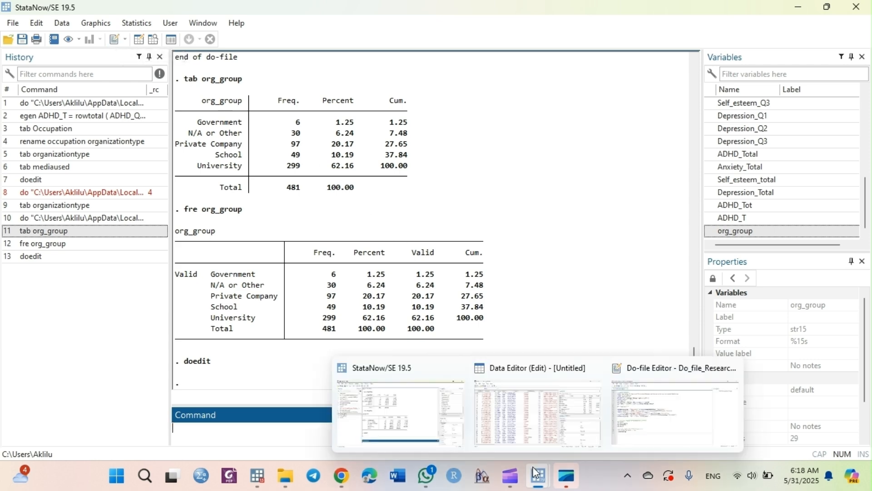
{"action": "left_click", "coordinate": [641, 414]}
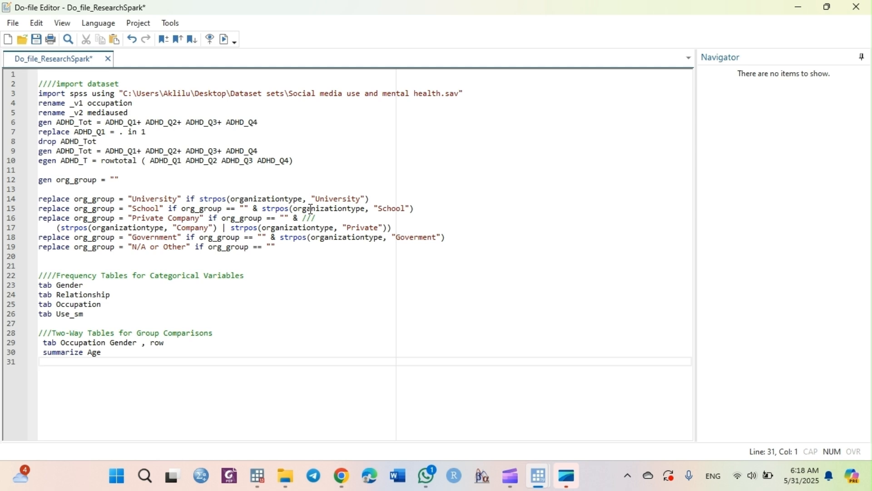
{"action": "mouse_move", "coordinate": [536, 475]}
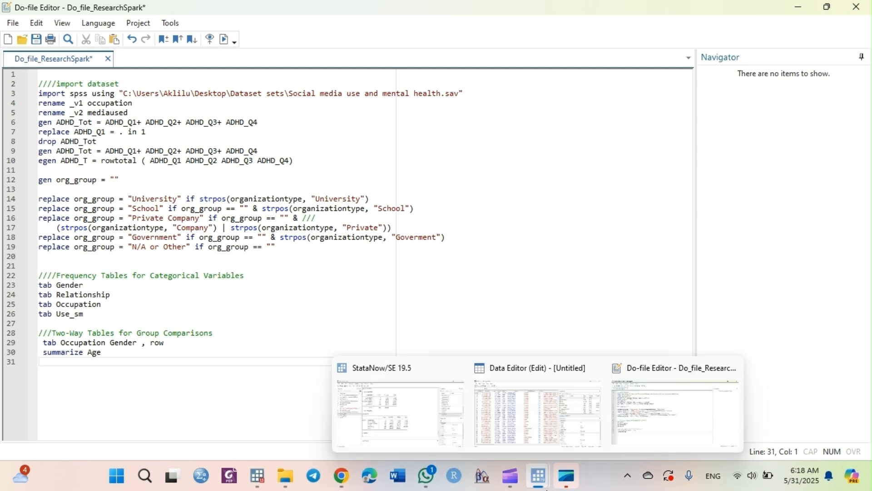
{"action": "left_click", "coordinate": [409, 423]}
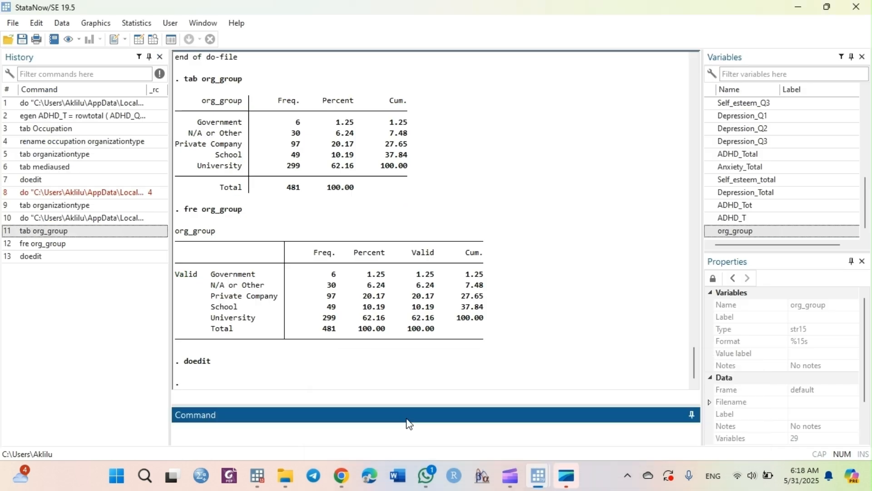
{"action": "left_click", "coordinate": [116, 40]}
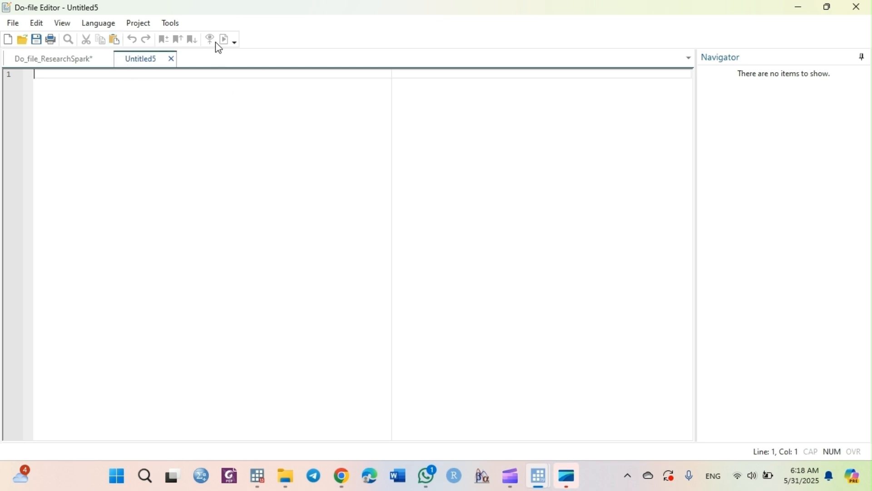
{"action": "left_click", "coordinate": [173, 59]}
Open another blank do-file from the main window with the doedit command, and close its tab.
{"action": "mouse_move", "coordinate": [538, 475]}
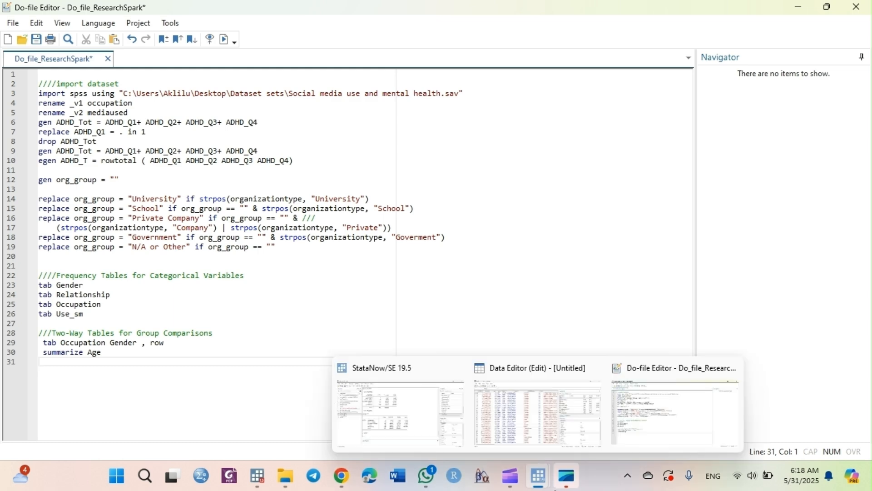
{"action": "left_click", "coordinate": [418, 394]}
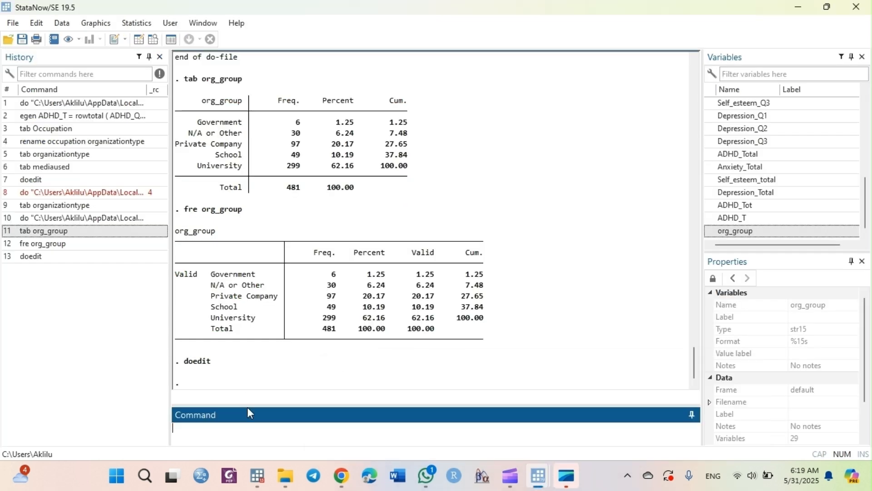
{"action": "type", "text": "doedit"}
{"action": "key", "text": "Return"}
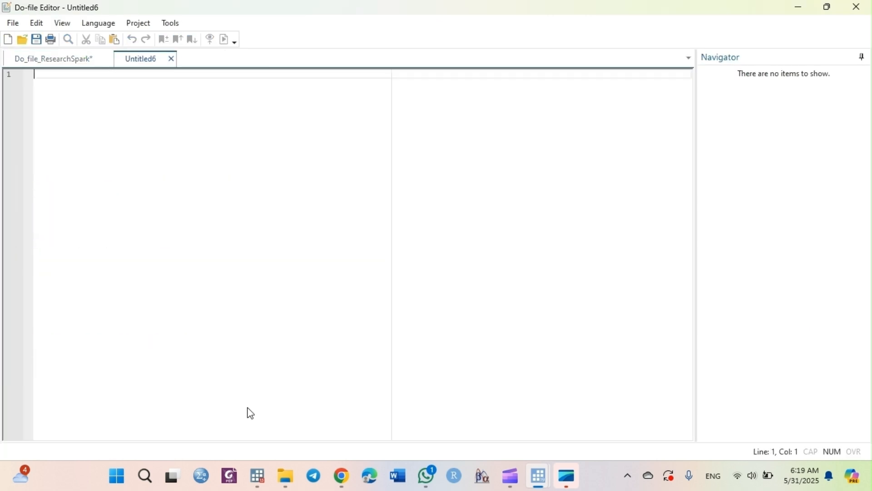
{"action": "left_click", "coordinate": [171, 58]}
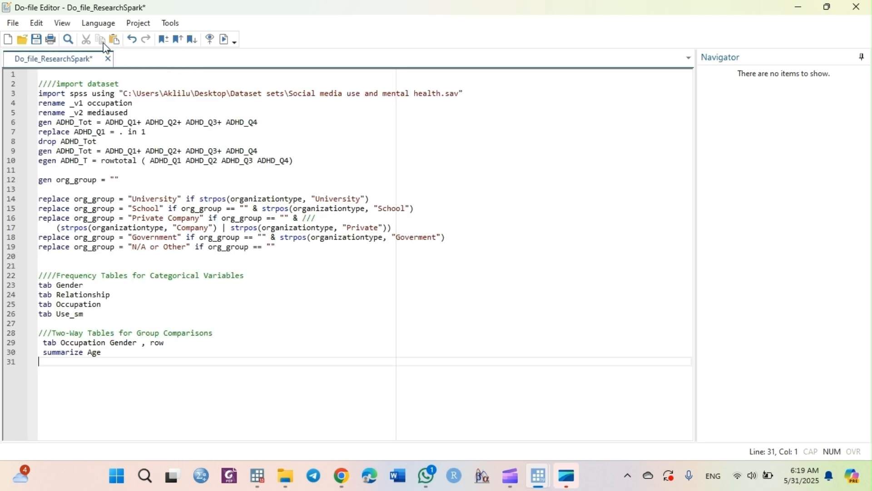
Browse the Dataset sets folder for existing do-files with the Do Files (*.do;*.ado) filter, and close the dialog without opening one.
{"action": "left_click", "coordinate": [13, 24]}
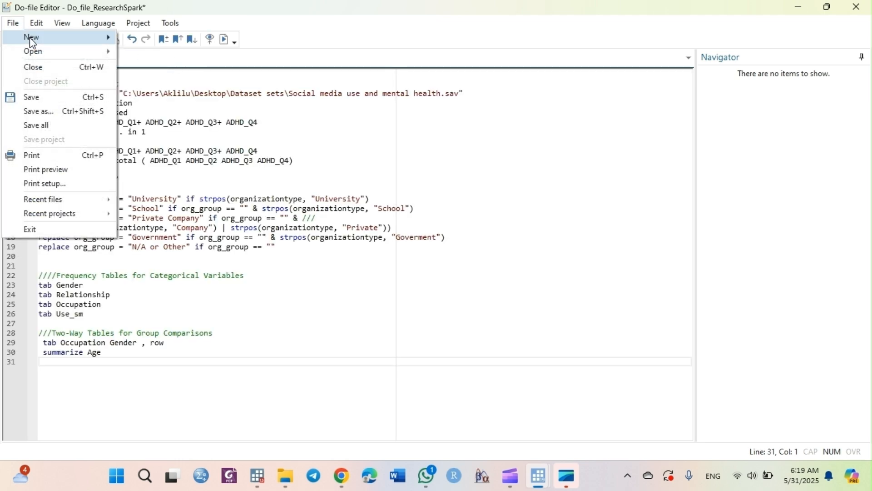
{"action": "mouse_move", "coordinate": [47, 53]}
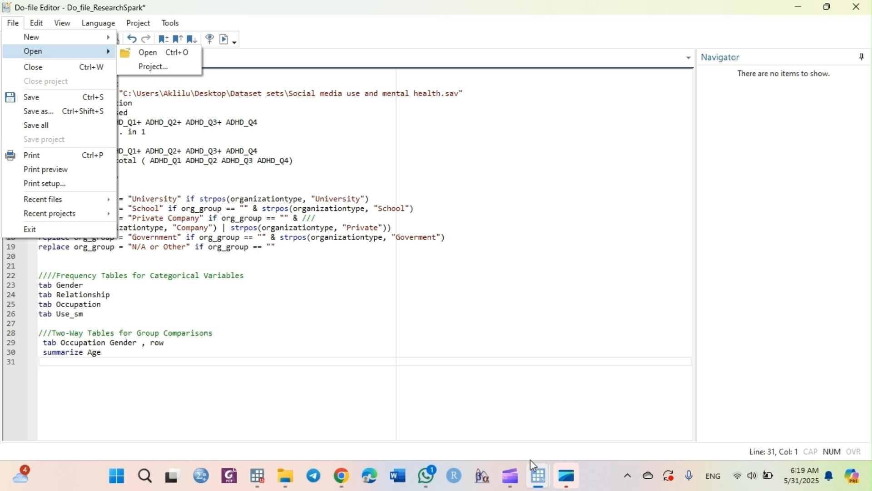
{"action": "mouse_move", "coordinate": [533, 472]}
{"action": "left_click", "coordinate": [382, 409]}
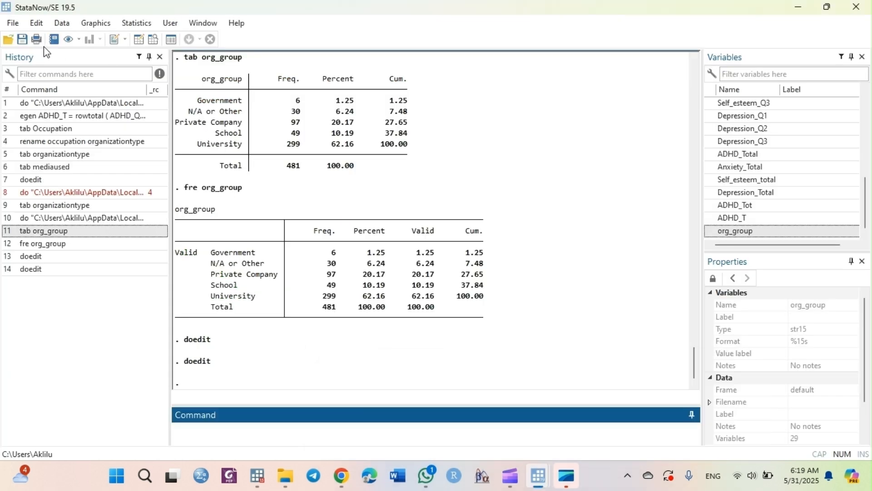
{"action": "left_click", "coordinate": [13, 25]}
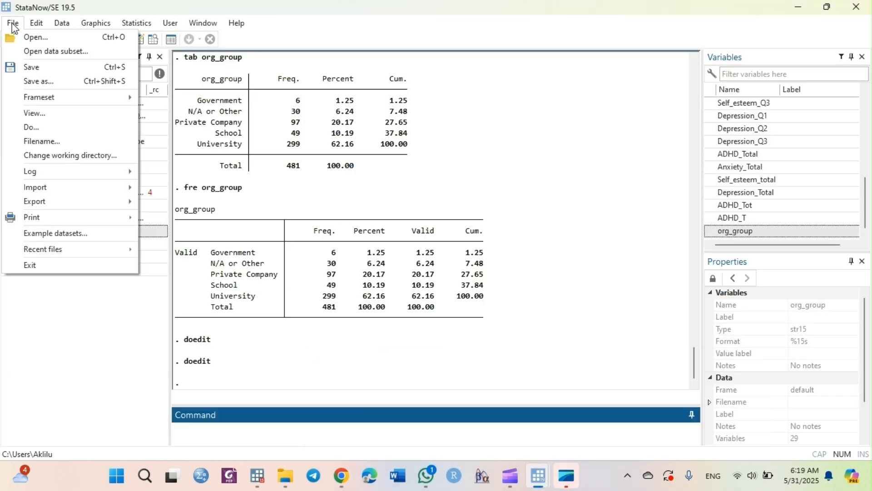
{"action": "left_click", "coordinate": [105, 36]}
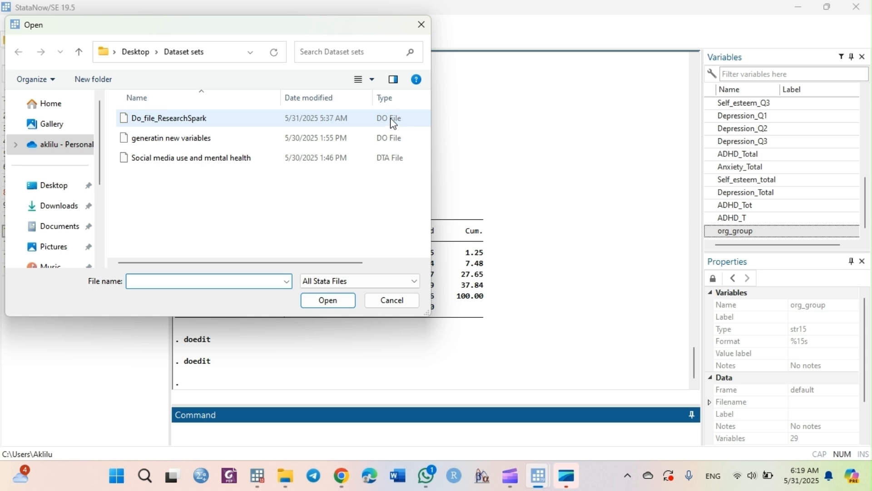
{"action": "left_click", "coordinate": [401, 281]}
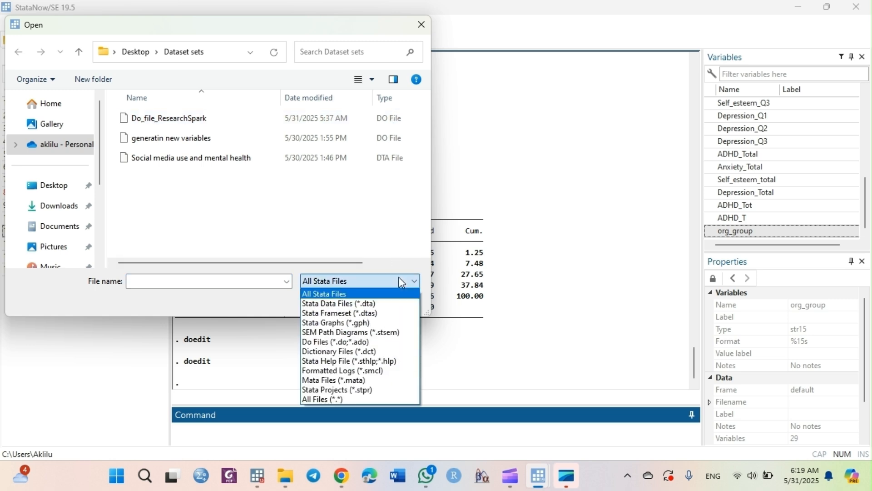
{"action": "left_click", "coordinate": [396, 343]}
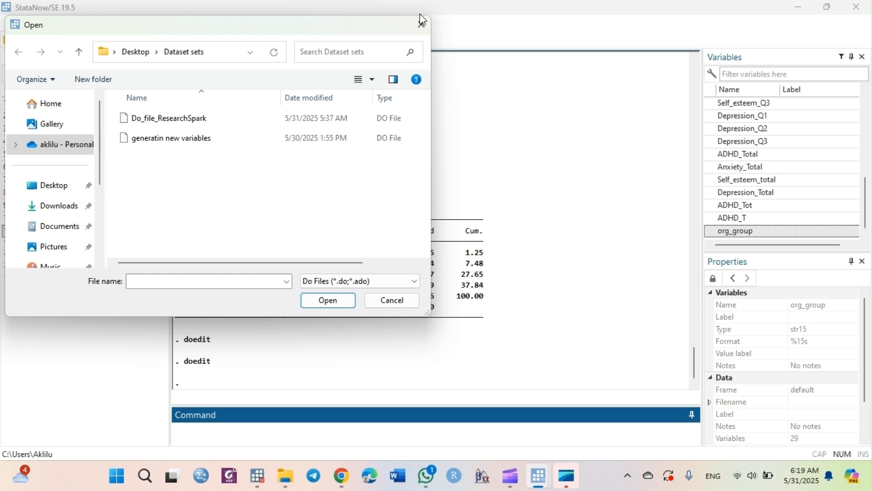
{"action": "left_click", "coordinate": [422, 25]}
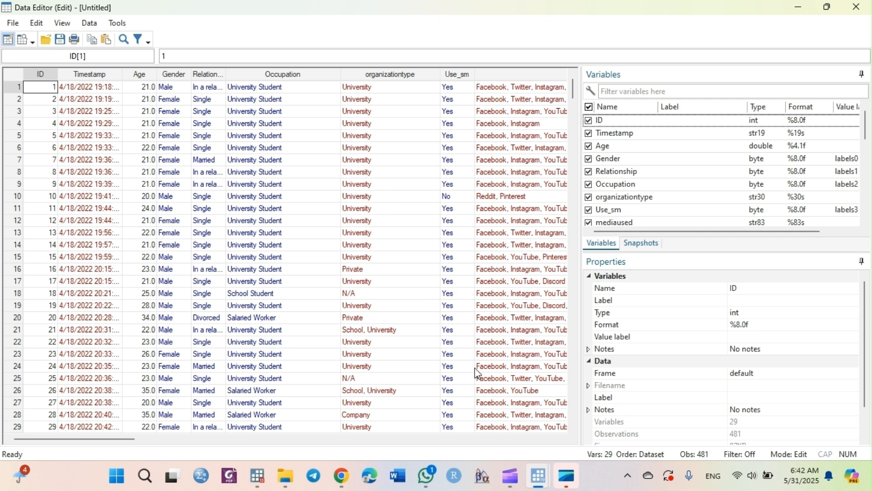
Review the organizationtype frequency table in the main window's results, and return to the do-file.
{"action": "mouse_move", "coordinate": [538, 472]}
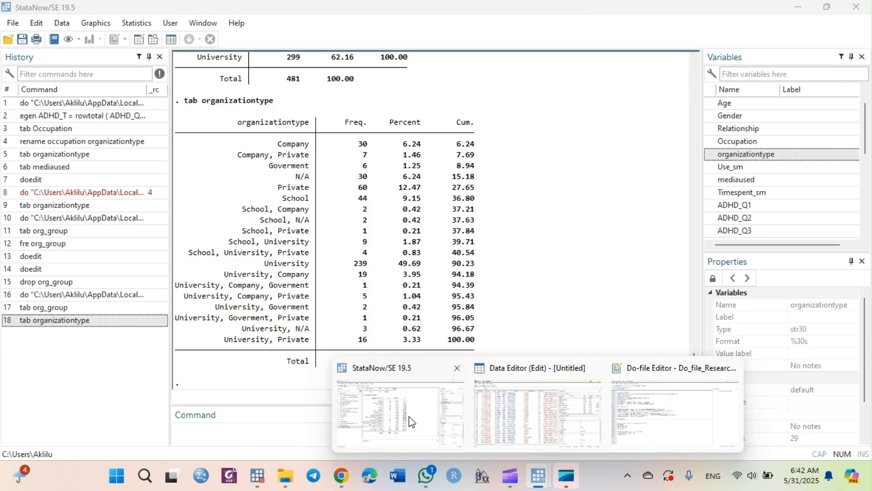
{"action": "left_click", "coordinate": [409, 416]}
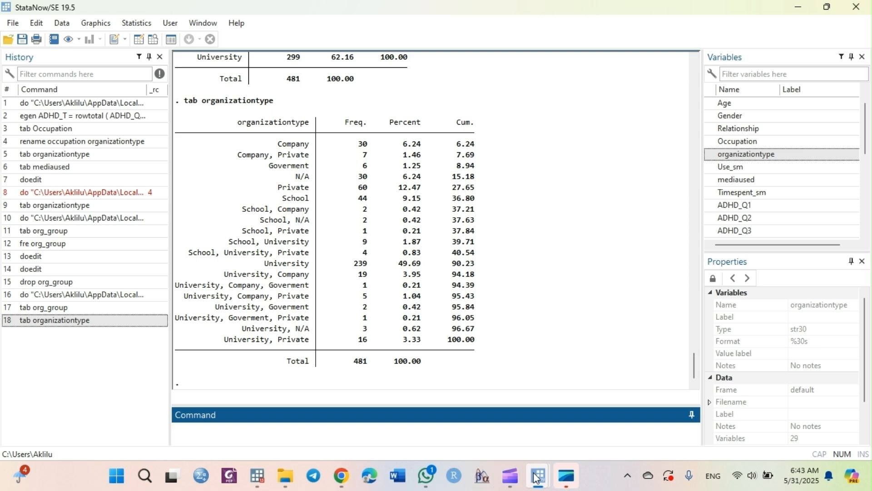
{"action": "mouse_move", "coordinate": [539, 475]}
{"action": "left_click", "coordinate": [727, 390]}
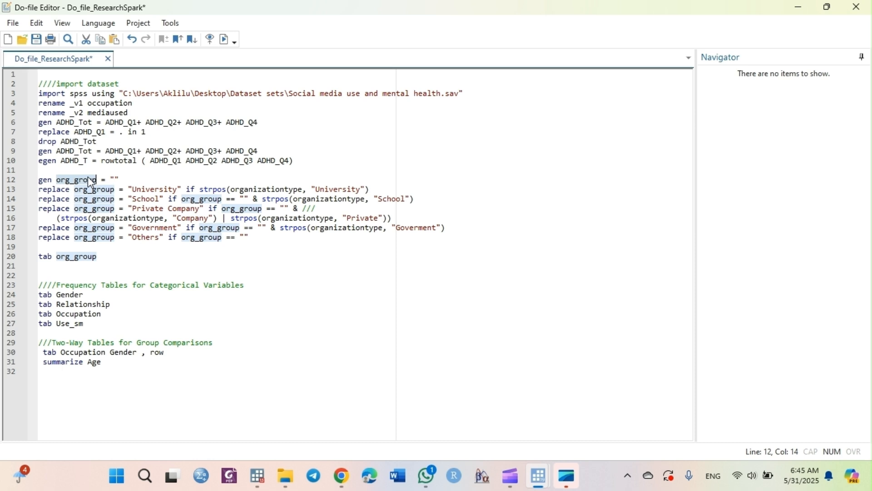
Examine the org_group category names and the strpos conditions in the do-file's replace lines.
{"action": "left_click", "coordinate": [149, 187]}
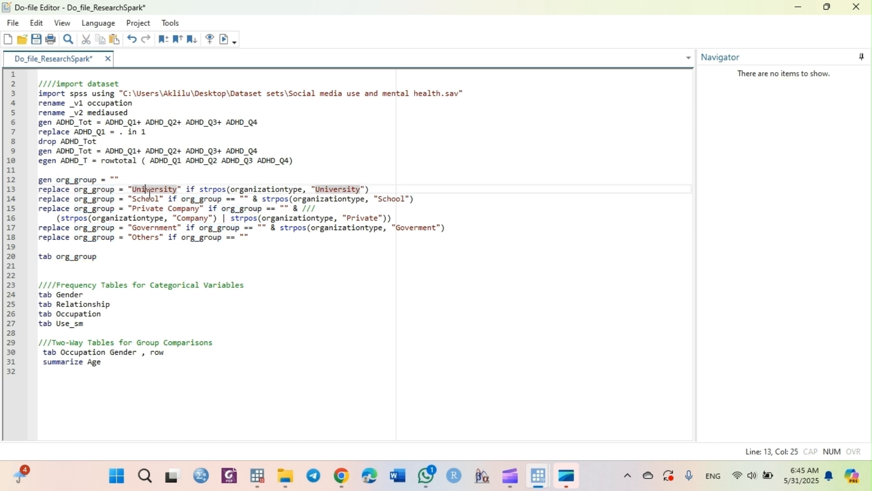
{"action": "left_click", "coordinate": [149, 199]}
{"action": "left_click", "coordinate": [154, 210]}
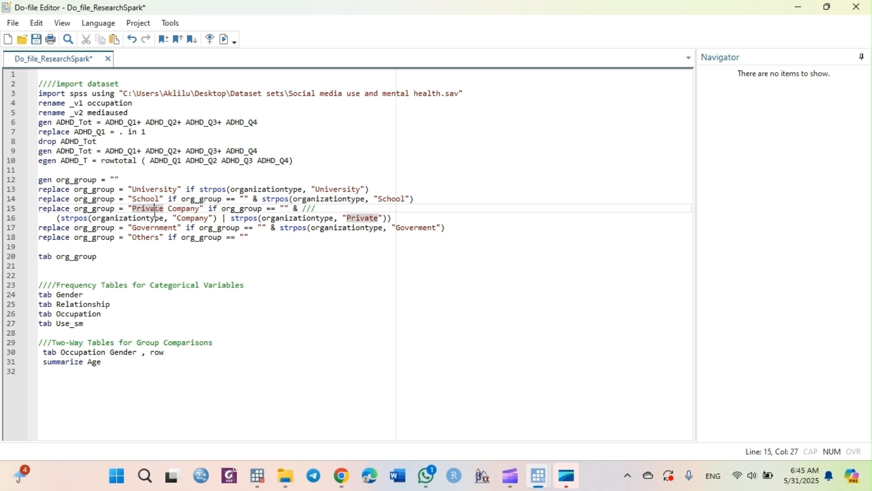
{"action": "left_click", "coordinate": [157, 229]}
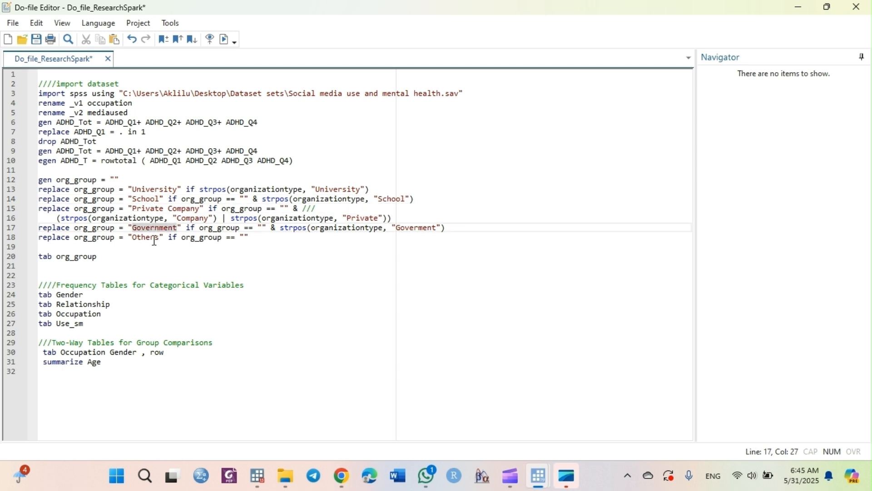
{"action": "left_click", "coordinate": [155, 239]}
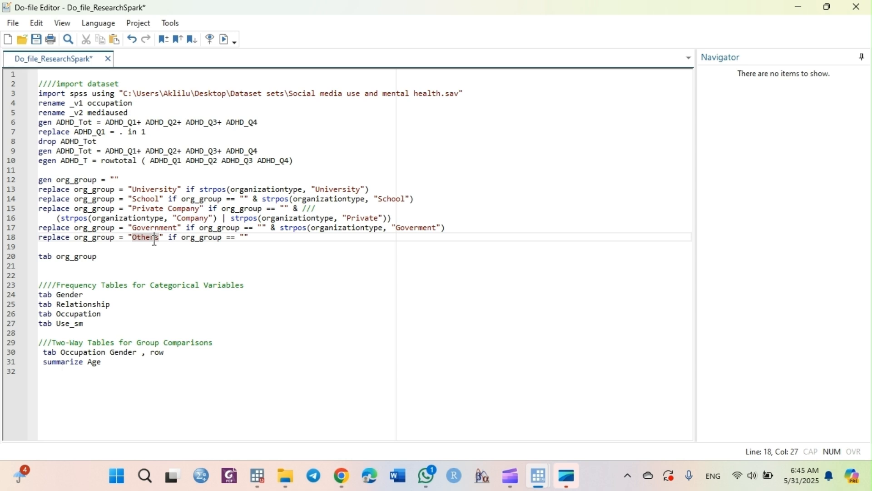
{"action": "left_click", "coordinate": [217, 188]}
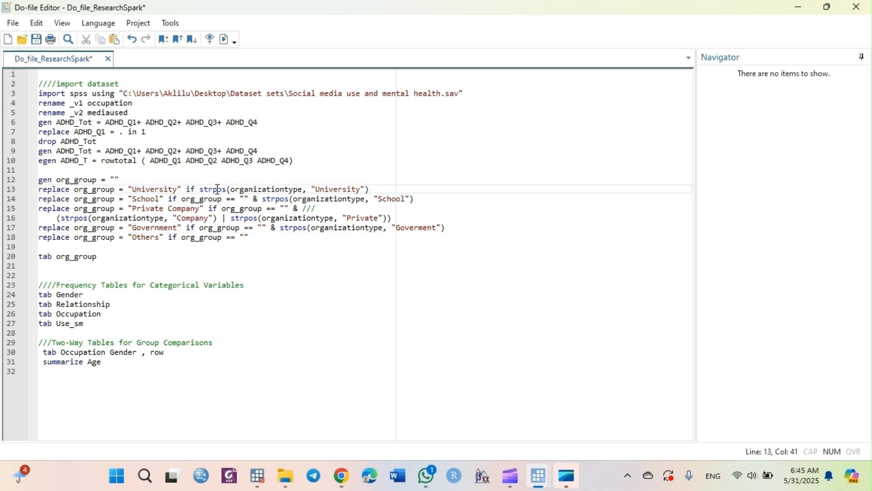
{"action": "left_click", "coordinate": [281, 199]}
{"action": "left_click", "coordinate": [244, 217]}
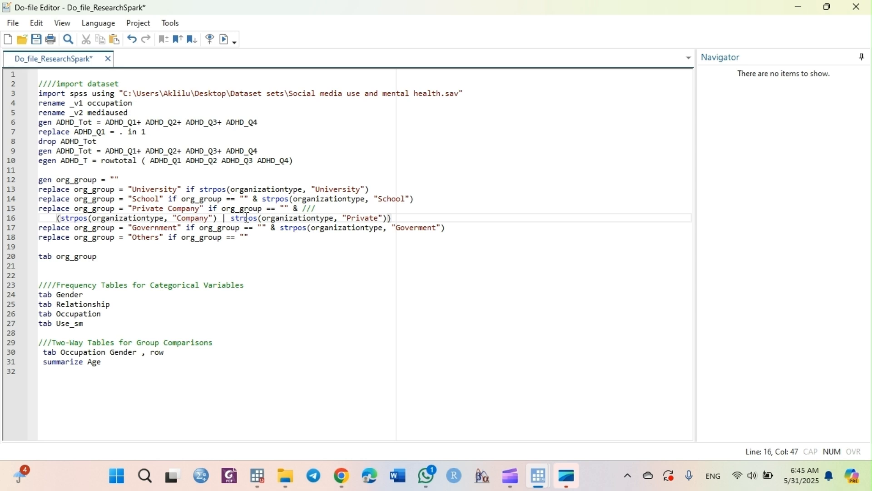
{"action": "left_click", "coordinate": [293, 228]}
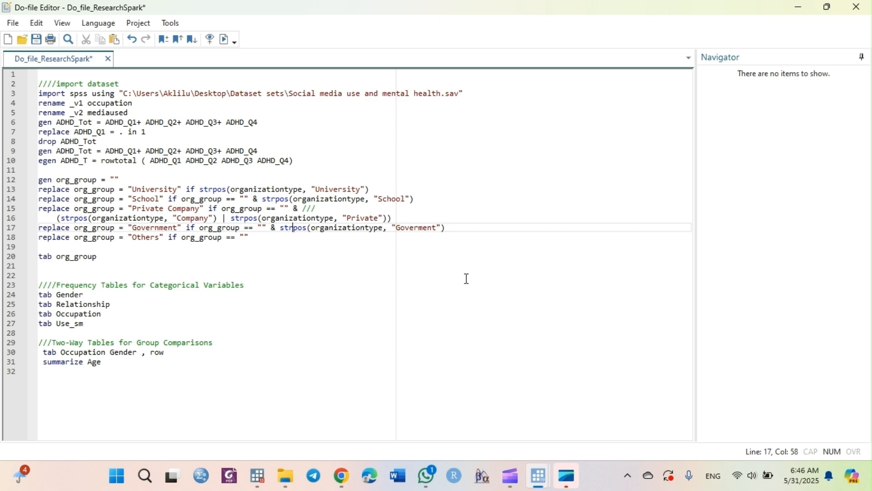
Check the combined organizationtype categories in the tabulation against the recoding rules, and go back to the do-file.
{"action": "mouse_move", "coordinate": [538, 464]}
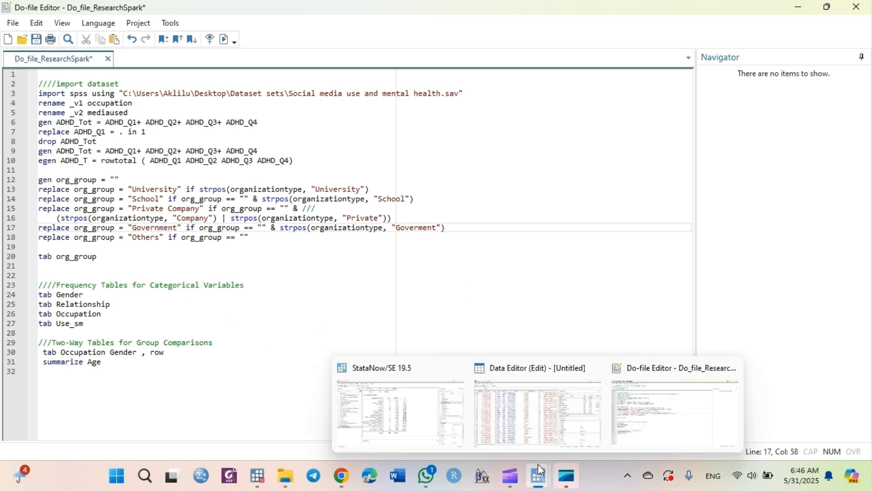
{"action": "left_click", "coordinate": [399, 415]}
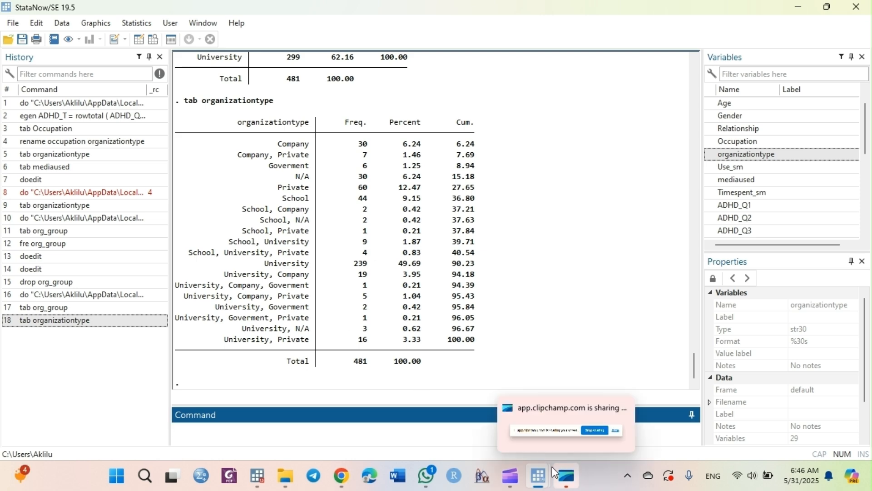
{"action": "mouse_move", "coordinate": [540, 476]}
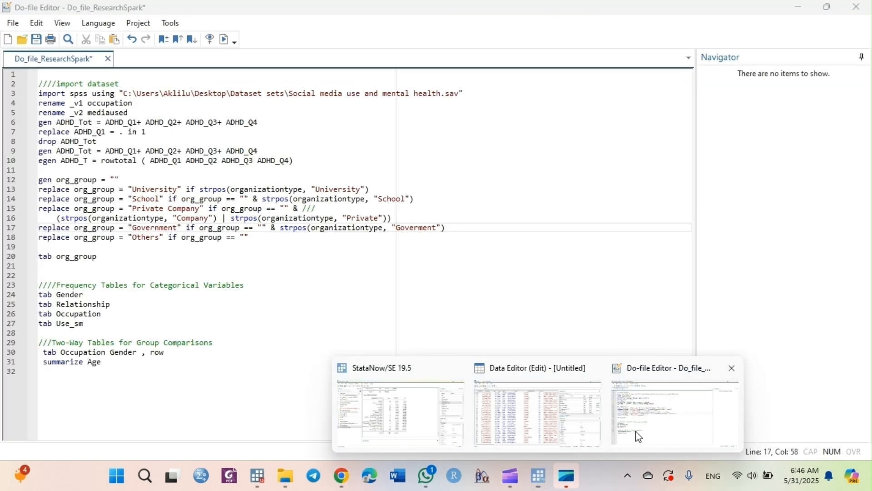
{"action": "left_click", "coordinate": [636, 431]}
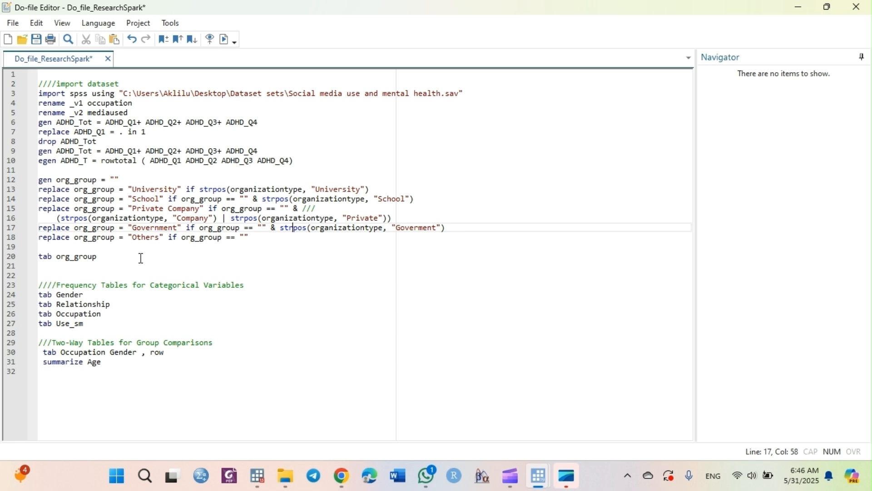
Run only the do-file lines that generate org_group, recode it from organizationtype into University, School, Private Company, Government and Others, and tabulate it.
{"action": "left_click", "coordinate": [257, 245]}
{"action": "left_click", "coordinate": [170, 265]}
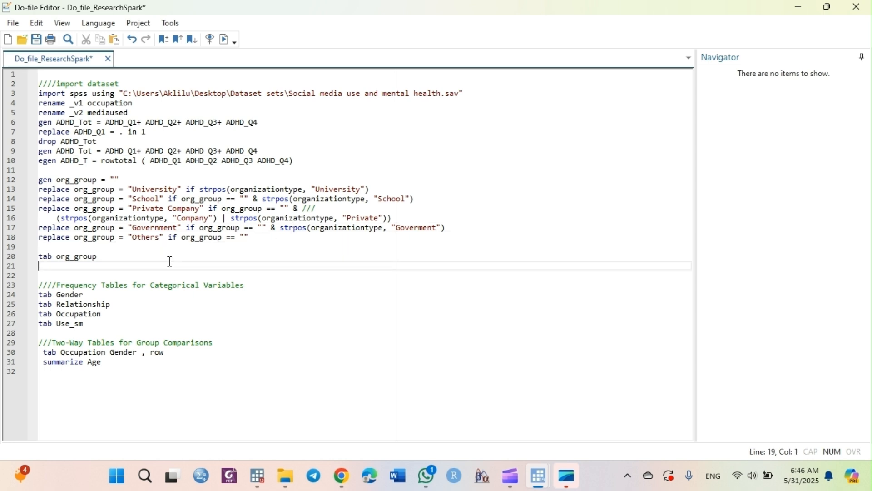
{"action": "left_click_drag", "start_coordinate": [170, 262], "coordinate": [36, 178]}
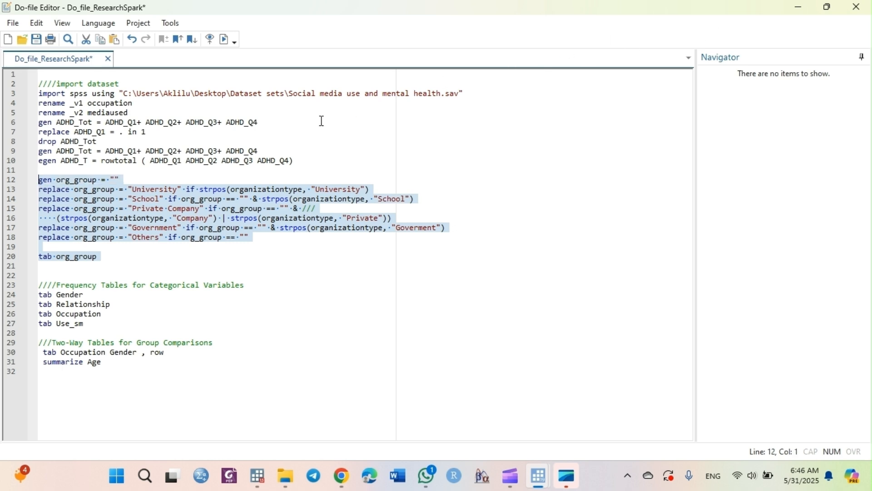
{"action": "left_click", "coordinate": [223, 39]}
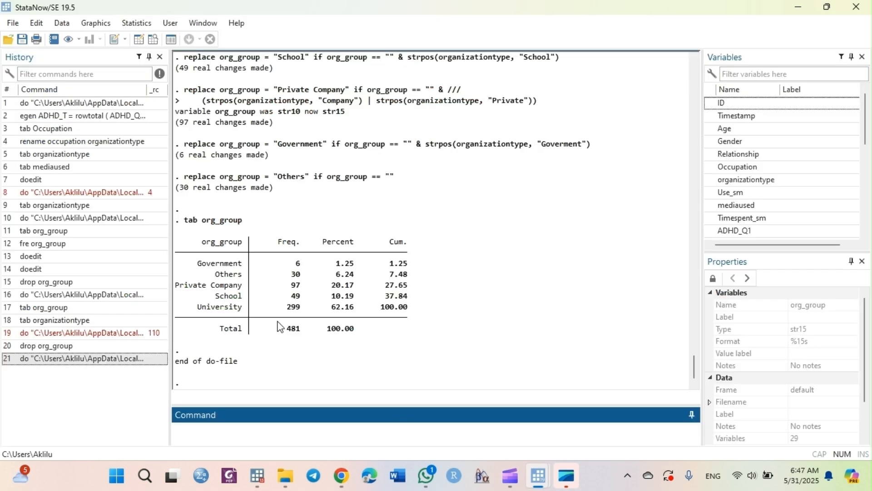